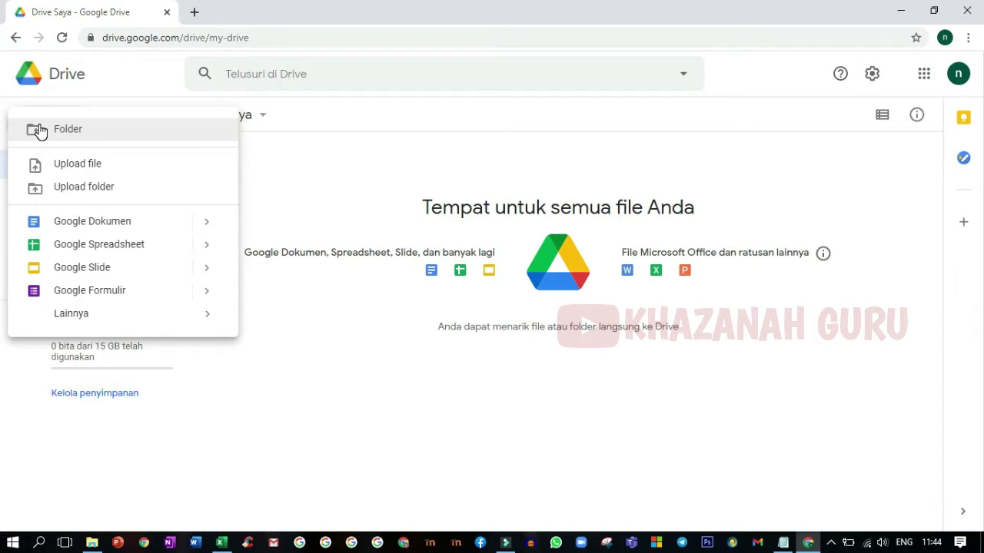
Step: Make a new folder in My Drive called 'Daftar Hadir 2020/2021' from the New menu
click(40, 131)
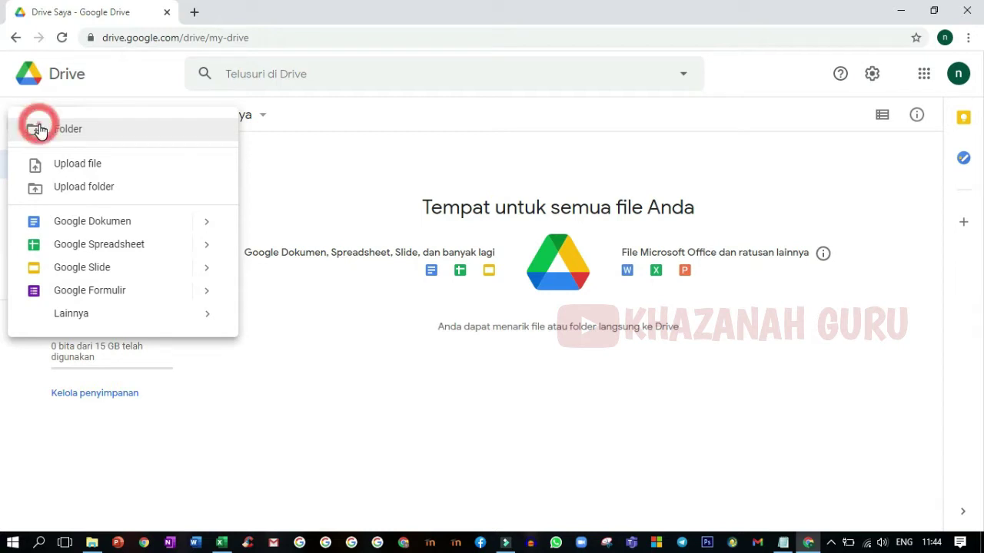
click(40, 131)
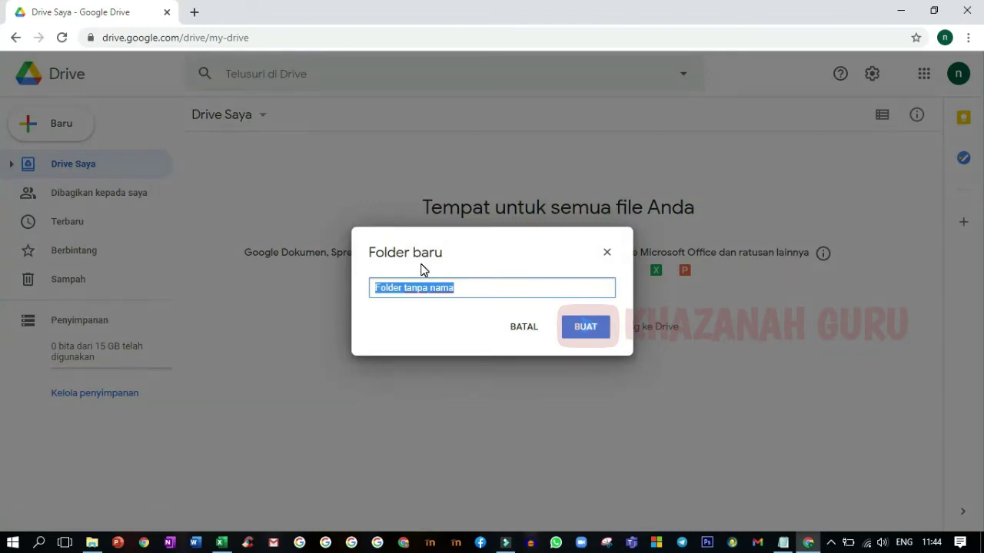
key(BackSpace)
text(Daftar Hadir 2020/2021)
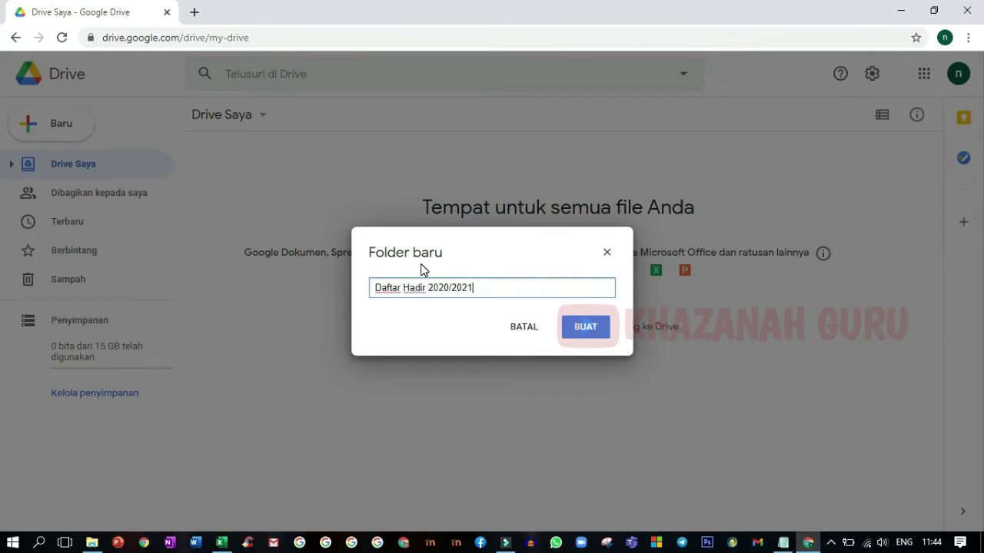
click(574, 338)
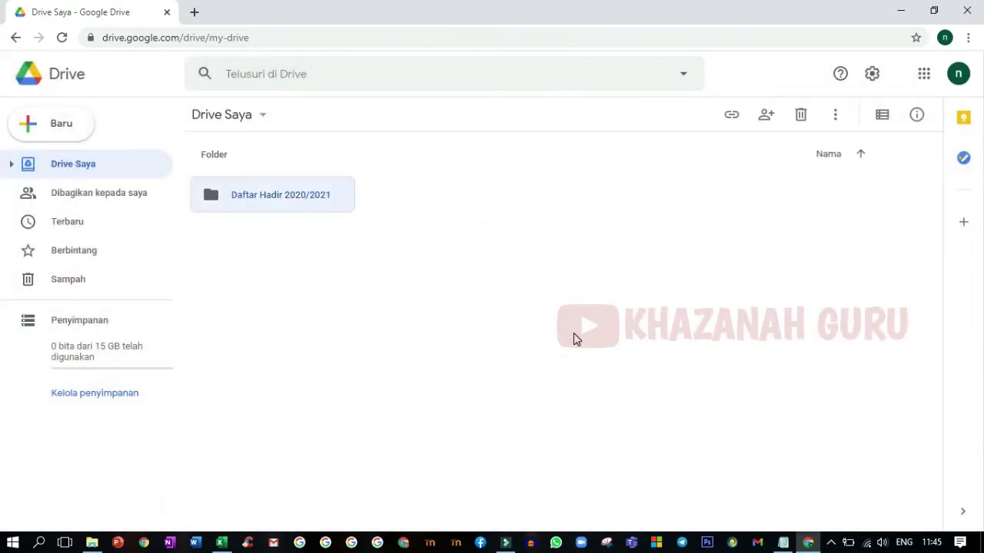
Step: Inside the Daftar Hadir 2020/2021 folder, create a blank Google Form (Formulir kosong)
double_click(279, 209)
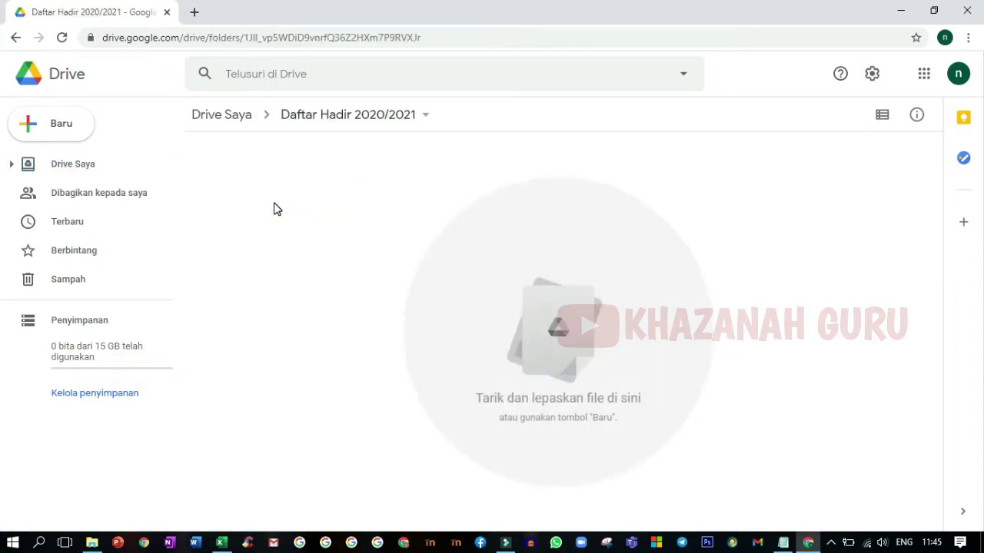
click(34, 130)
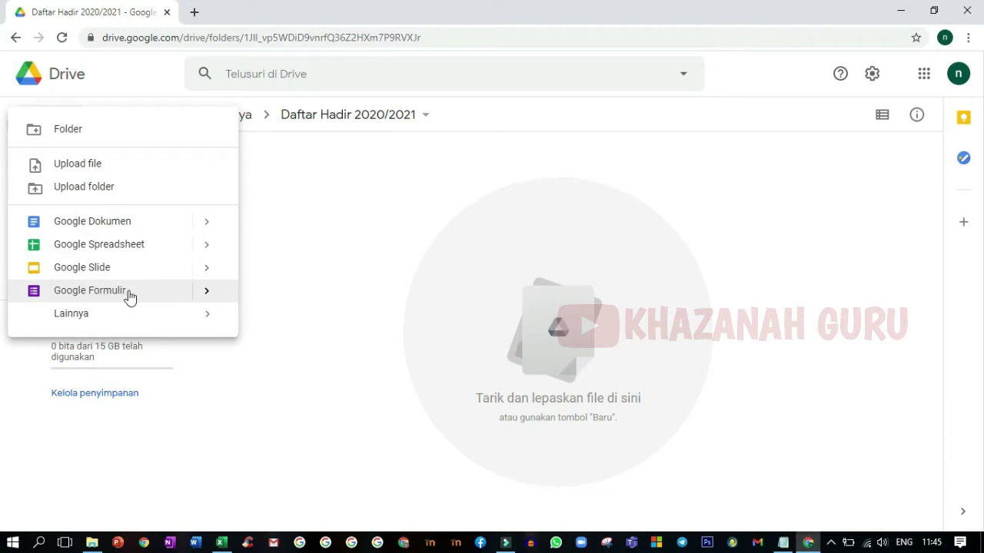
click(206, 295)
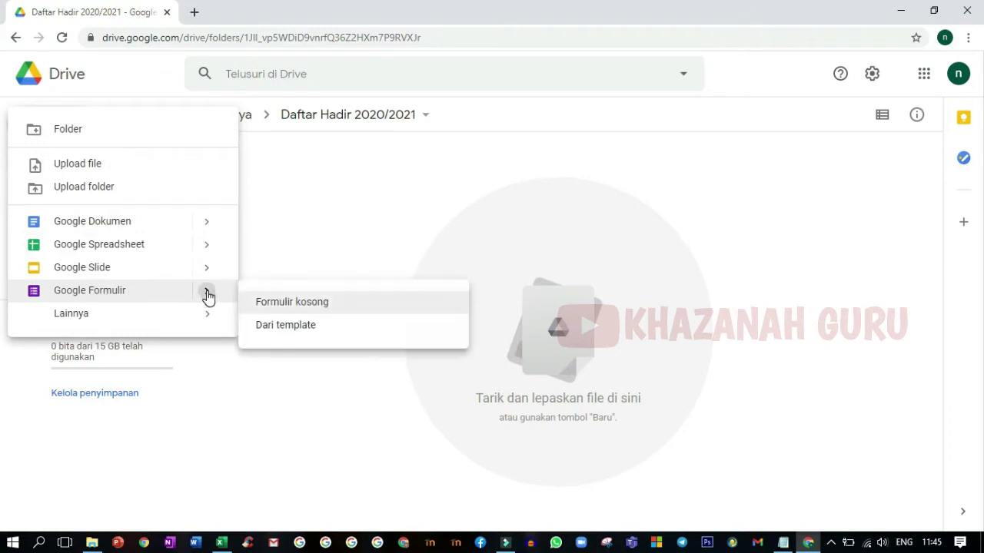
click(278, 307)
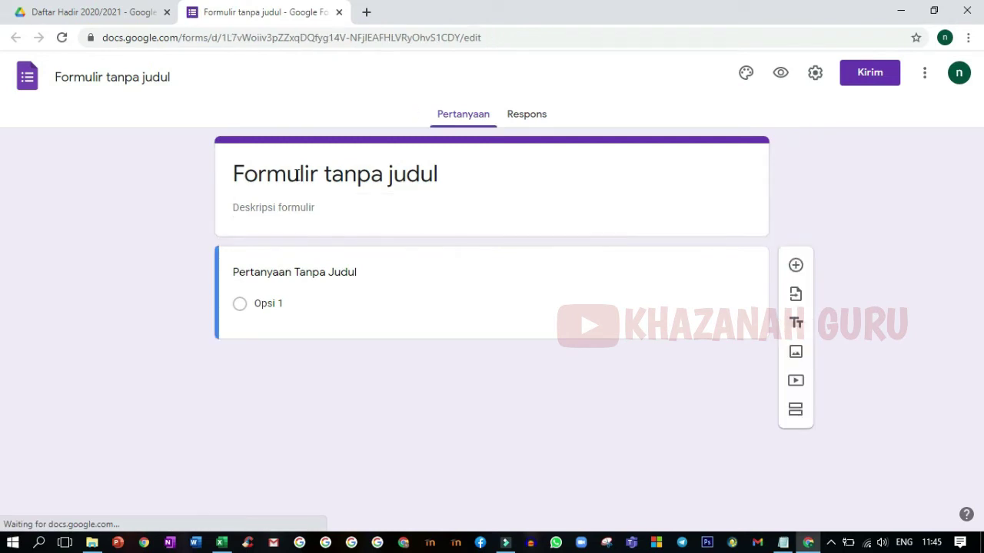
Step: Title the form 'Daftar Hadir PAI' and add the description 'SMA Negeri 8 Yogyakarta'
click(297, 175)
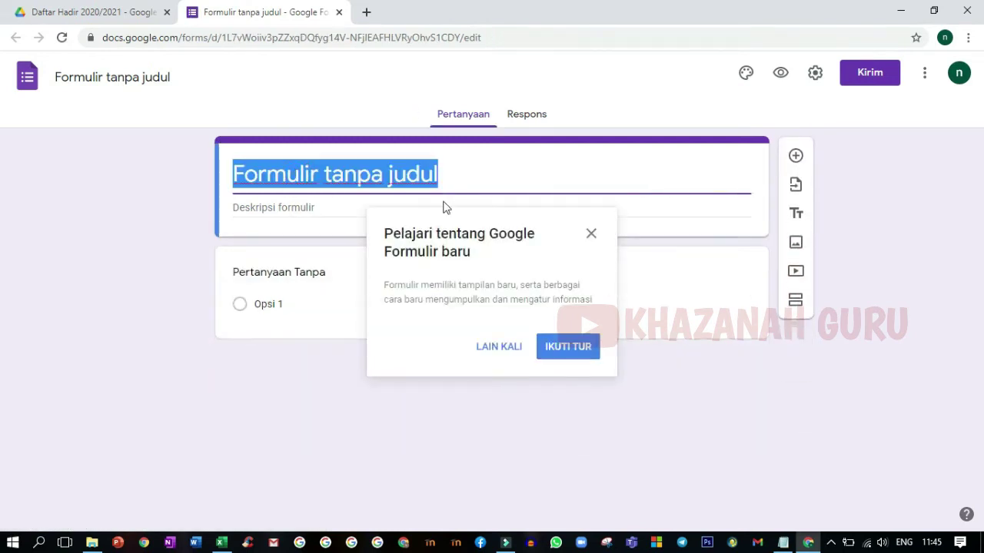
click(593, 239)
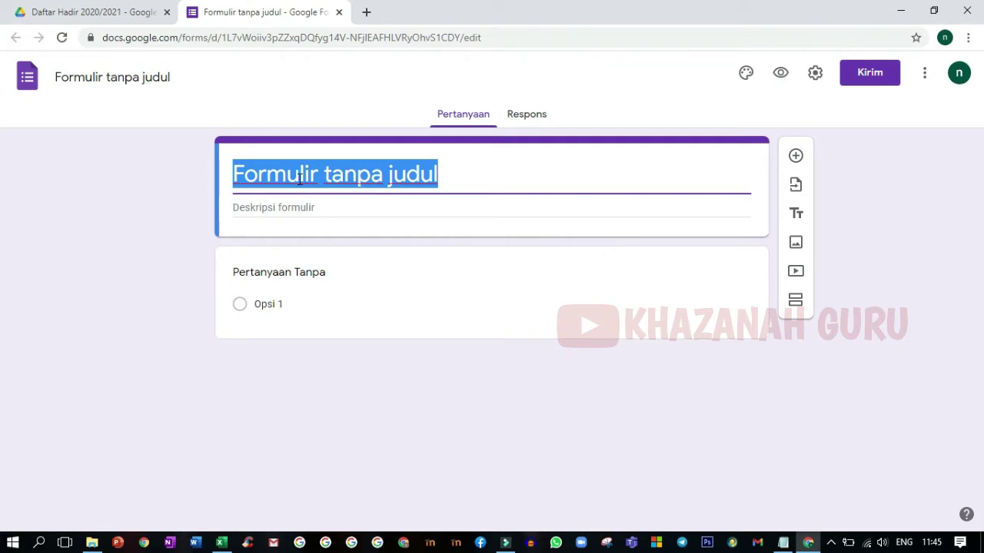
text(Daf)
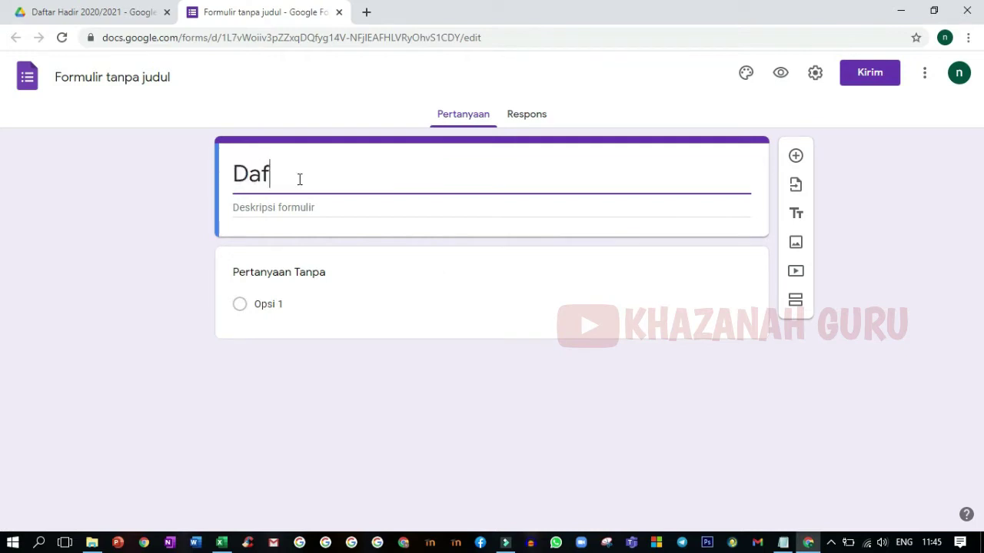
text(tar Hadir)
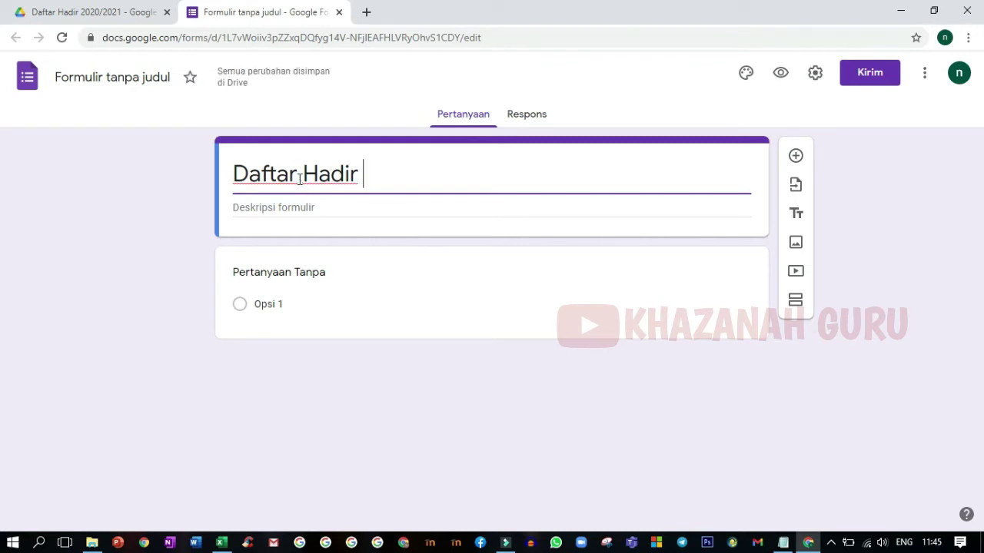
text( P)
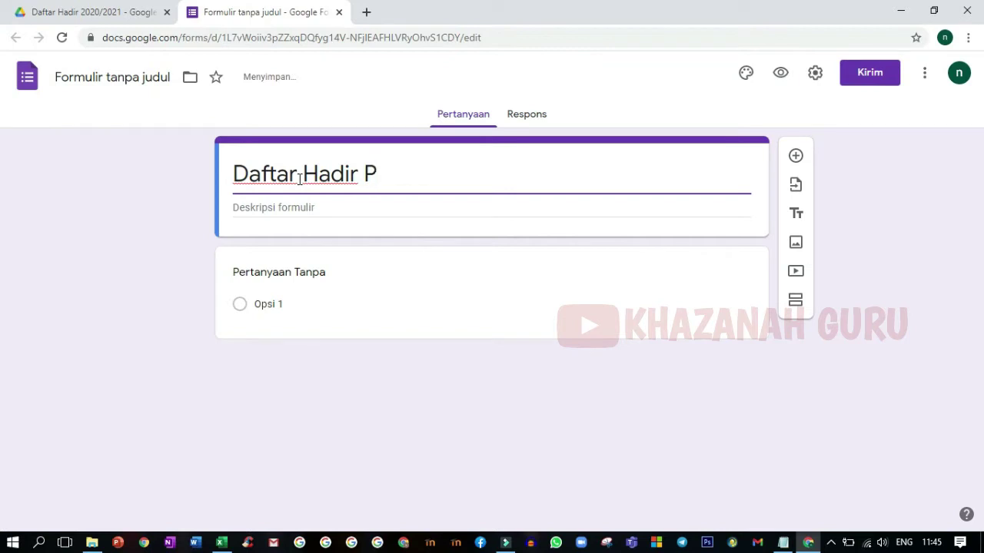
text(AI)
click(304, 204)
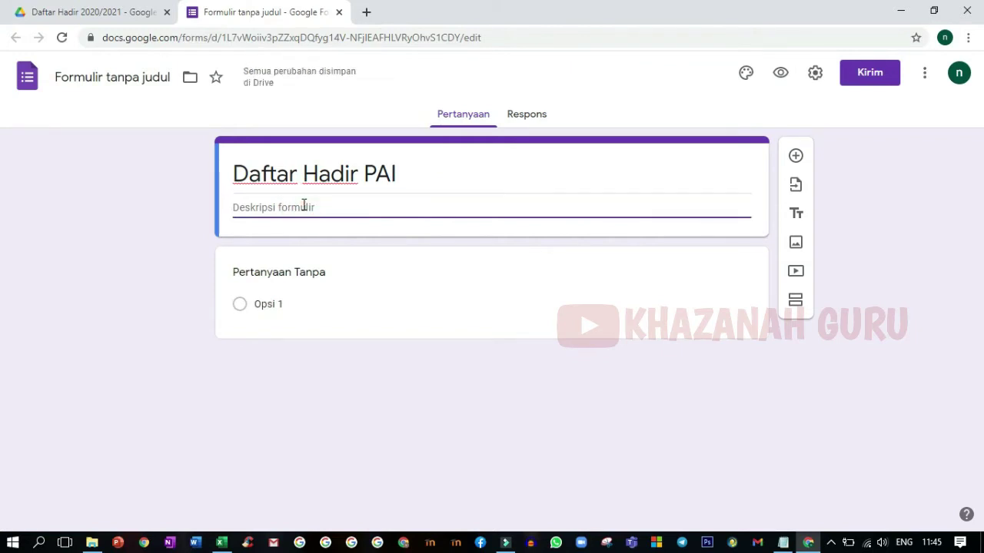
text(SMA Negeri )
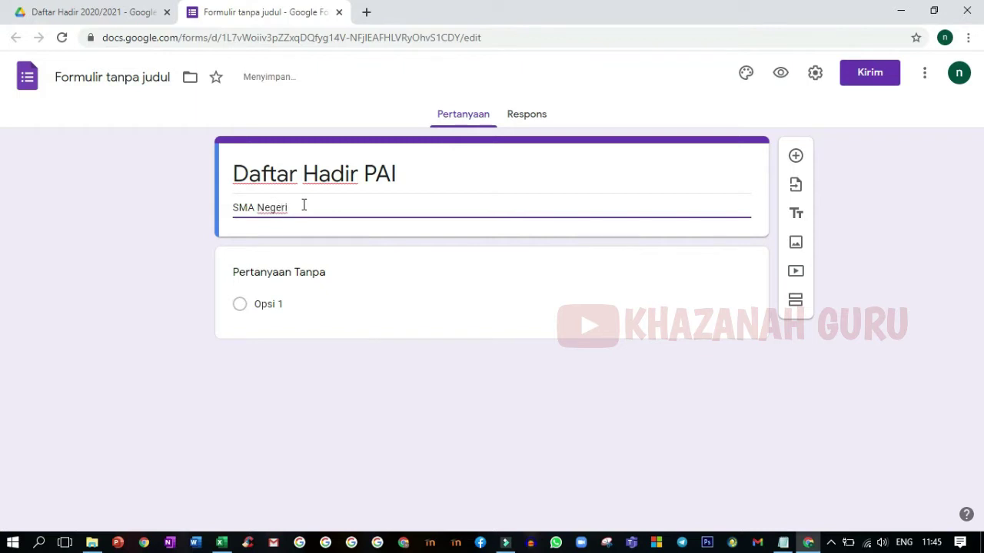
text(8 Yogyakarta)
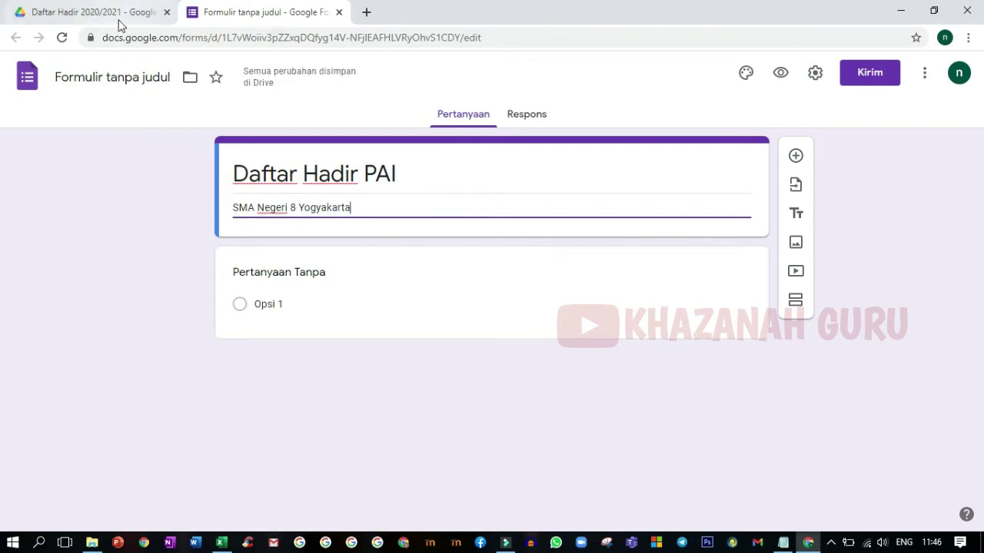
click(93, 12)
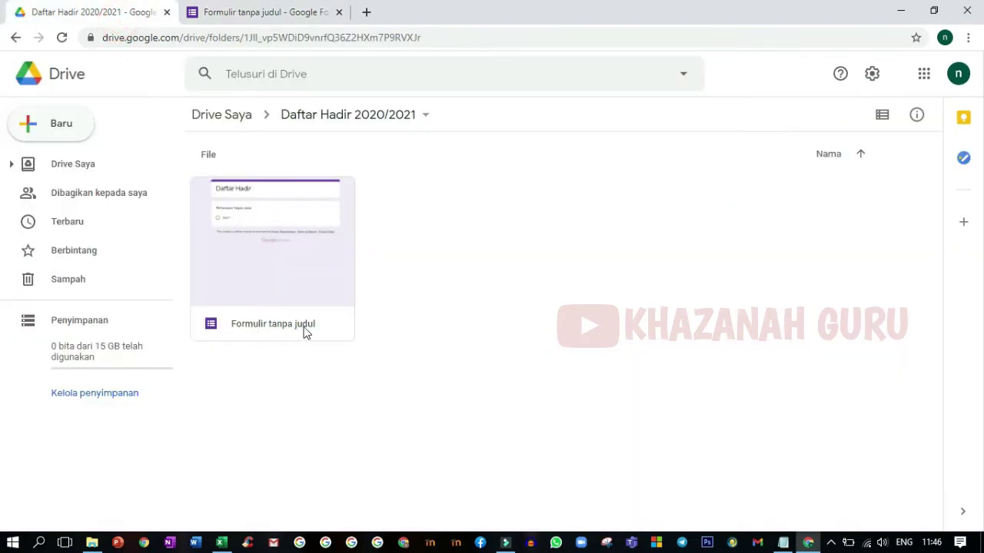
Step: Rename the form file to 'Daftar Hadir PAI' and confirm the new name in the Drive folder
click(235, 12)
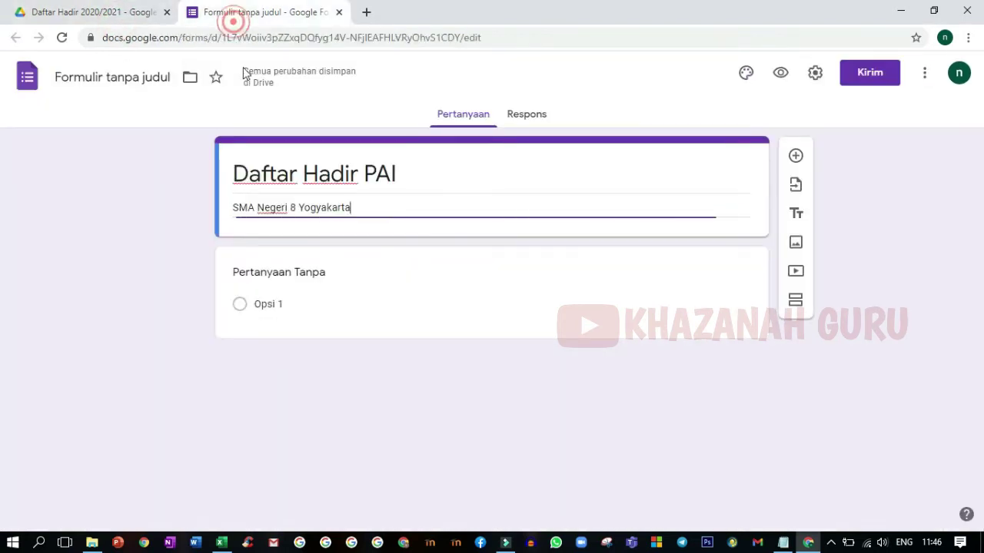
triple_click(276, 179)
click(117, 80)
click(116, 80)
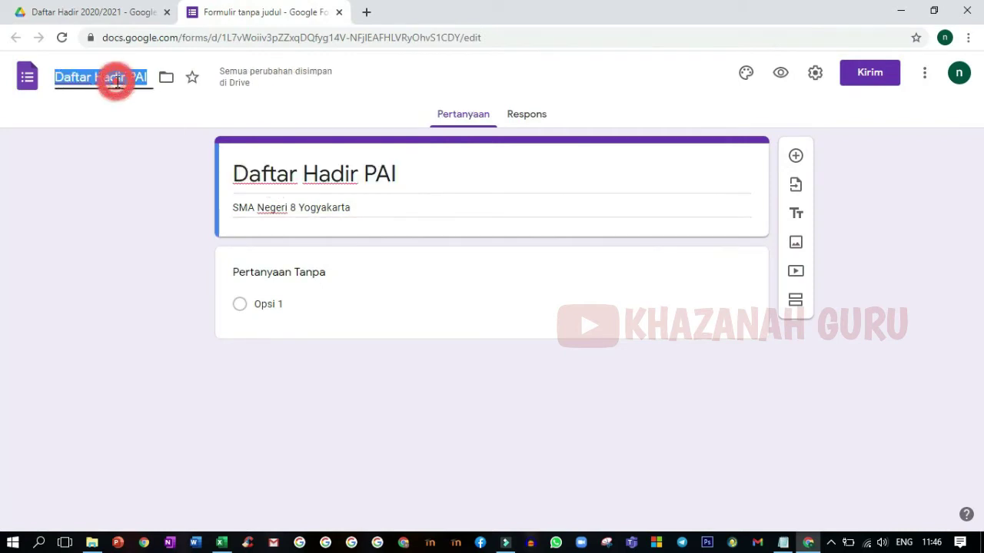
click(145, 113)
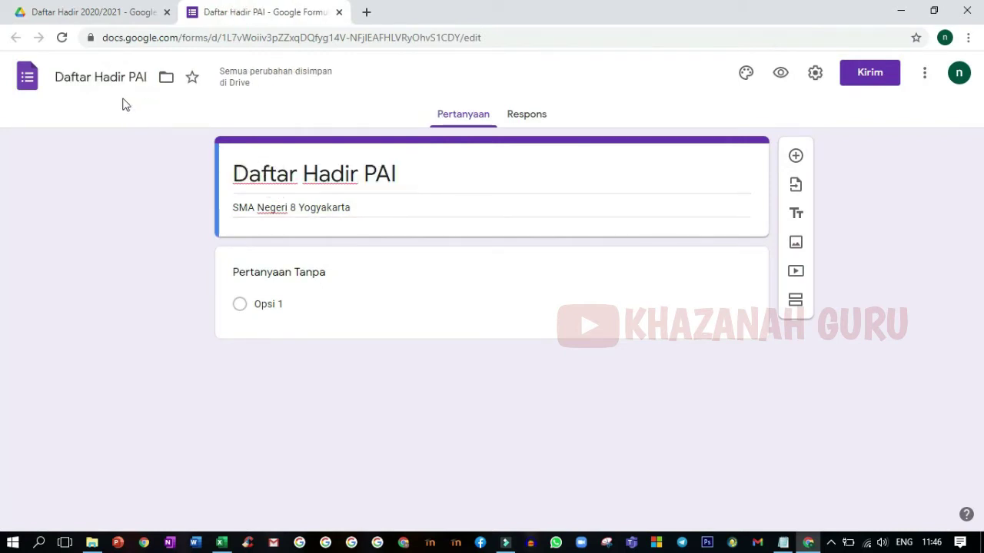
click(137, 15)
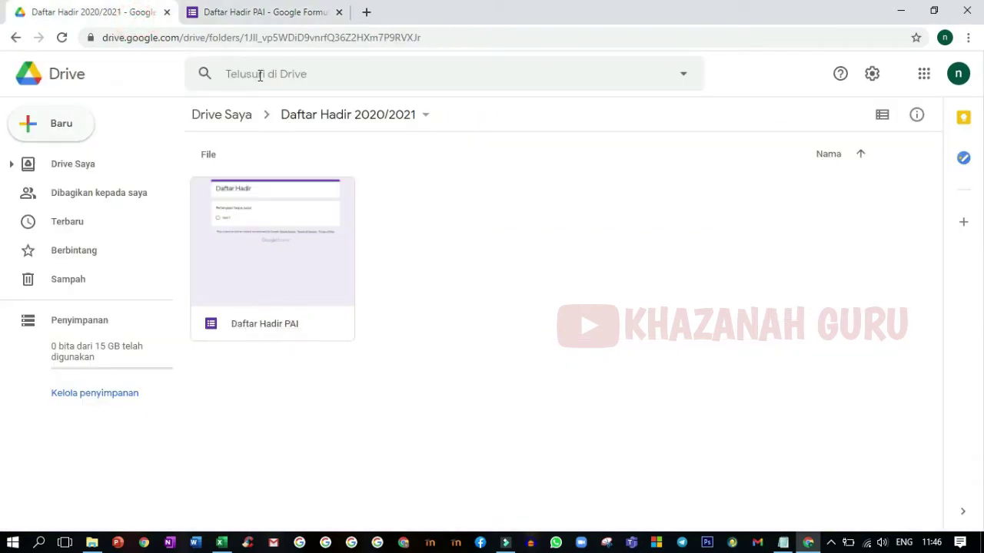
click(248, 20)
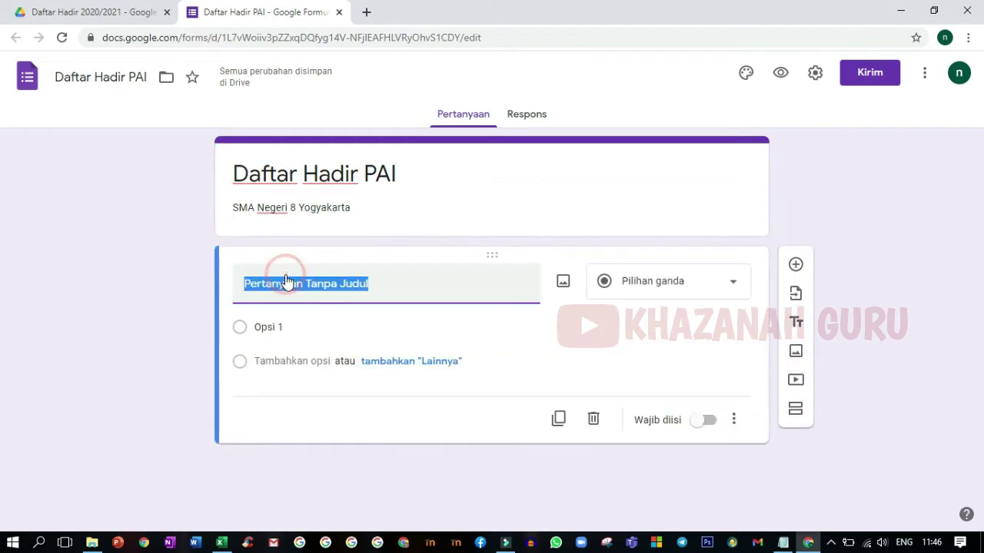
Step: Title the first question 'NIS' as a required short-answer item
text(NIS)
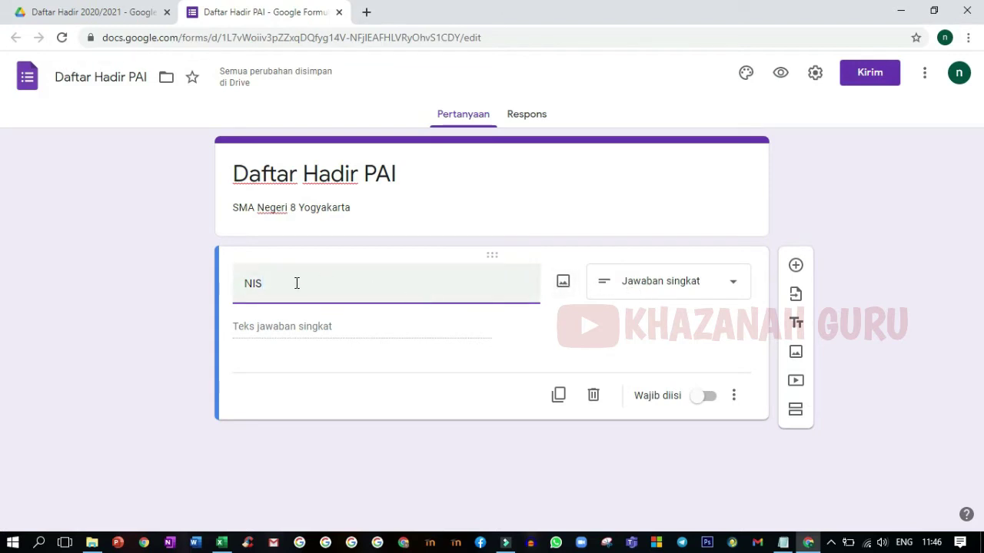
click(713, 400)
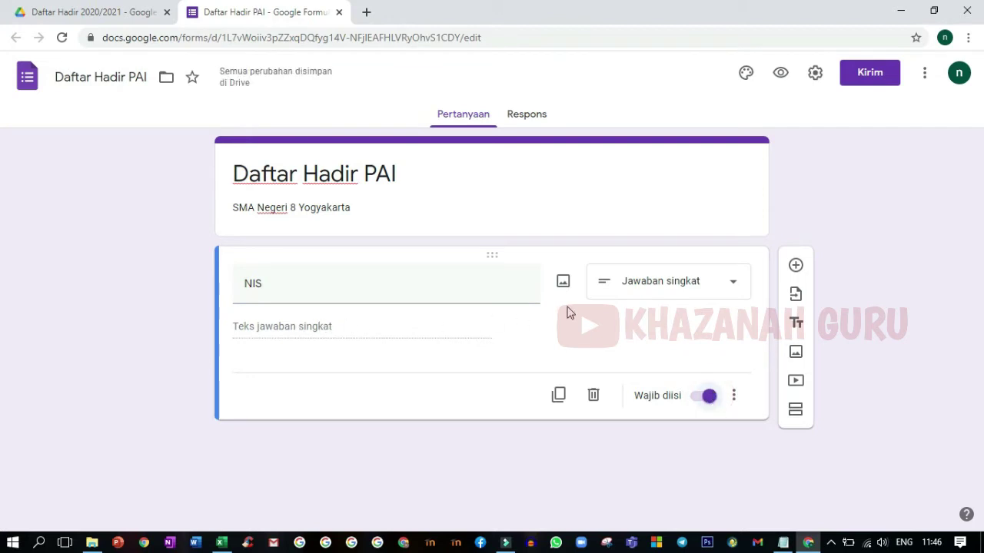
click(735, 400)
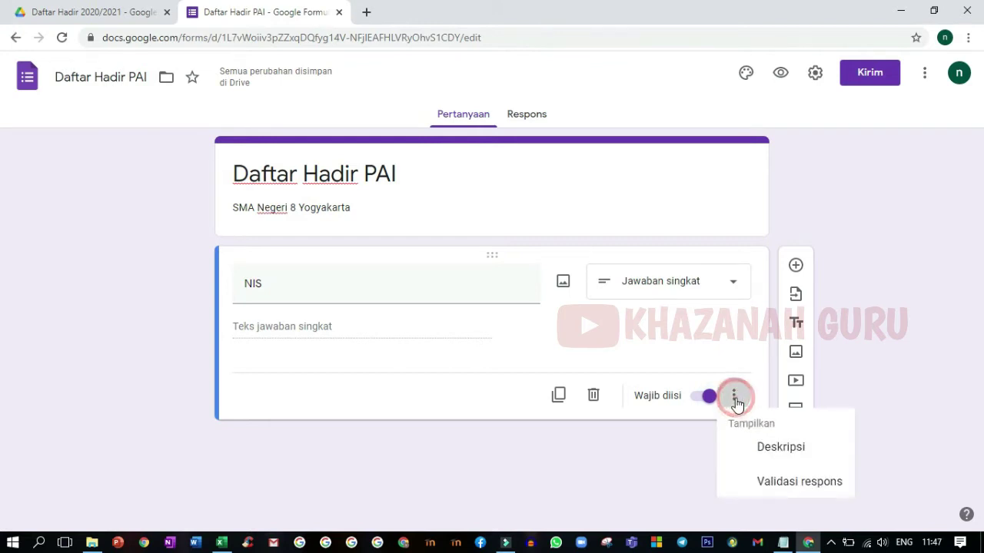
Step: Add response validation to NIS using Ekspresi reguler with the Kecocokan condition
click(774, 489)
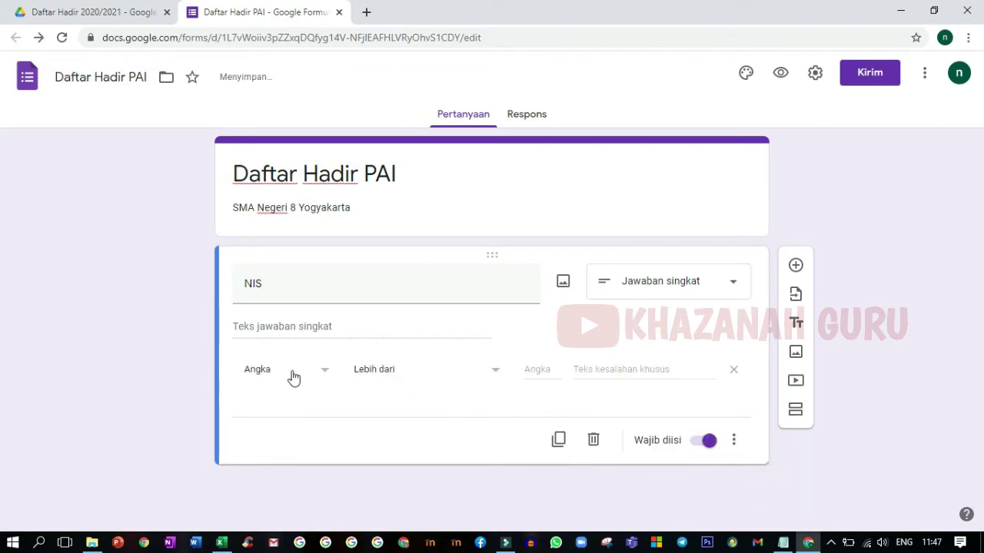
click(325, 375)
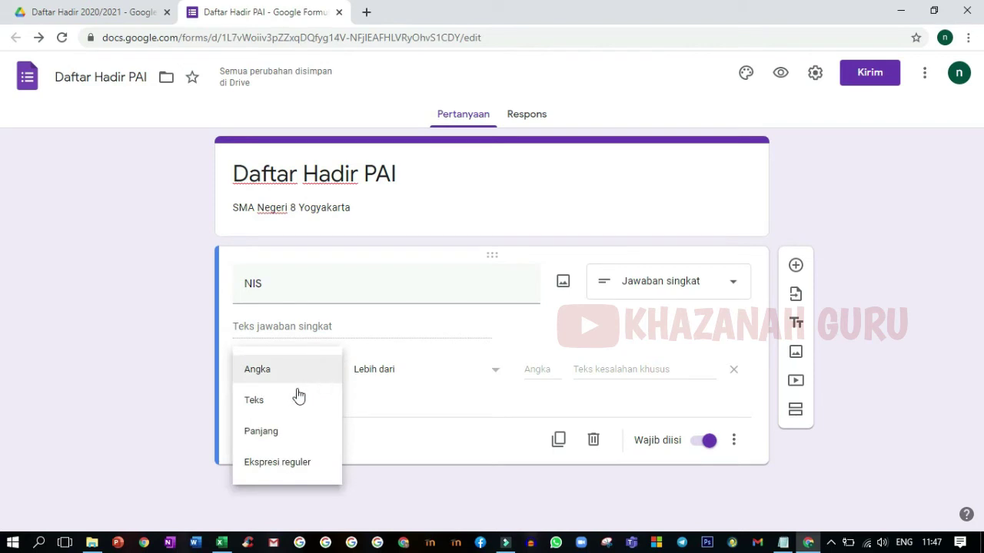
click(279, 464)
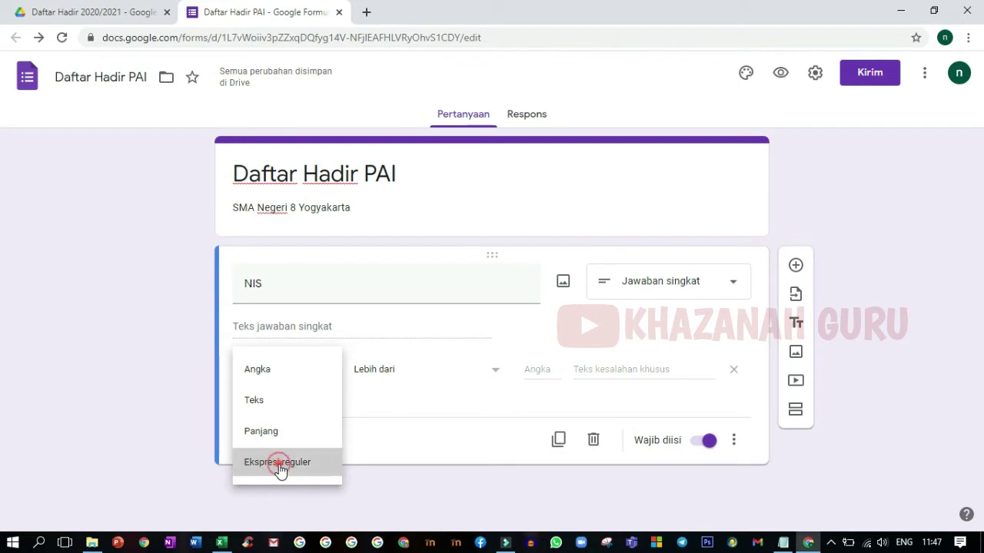
click(419, 375)
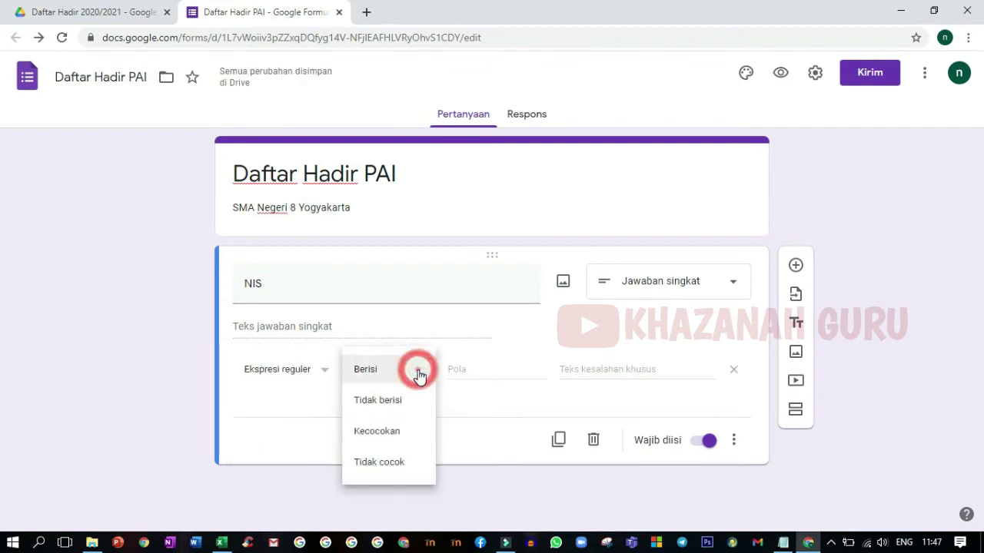
click(374, 438)
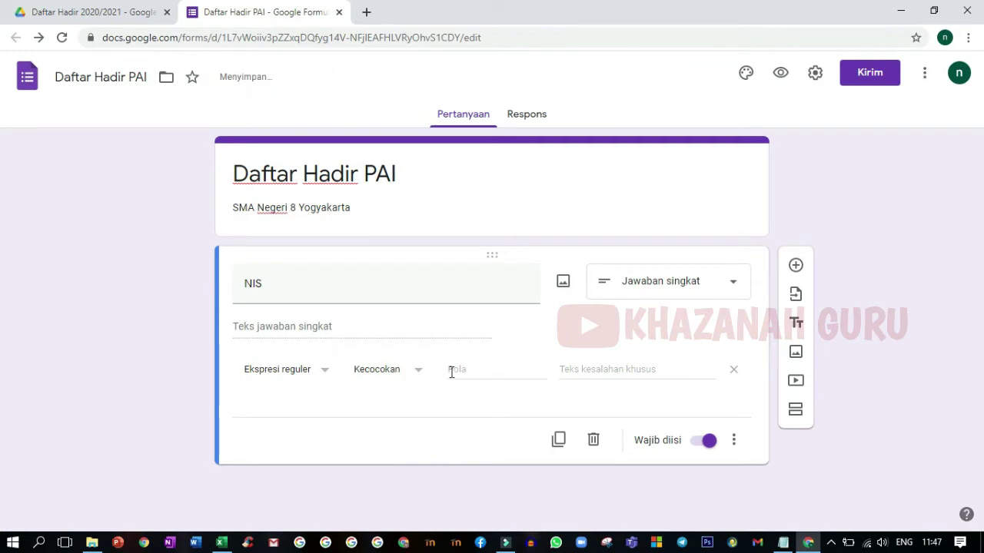
click(222, 543)
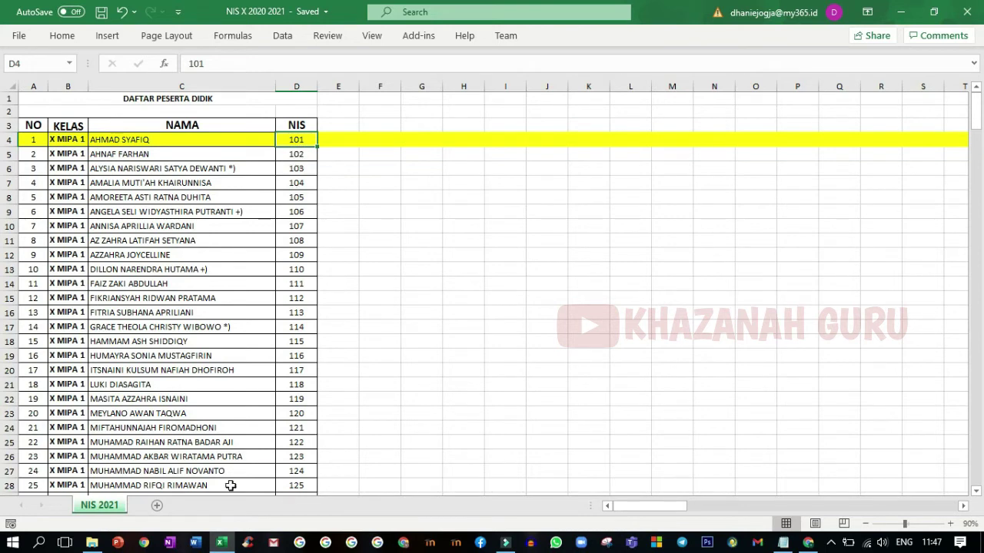
Step: Start the NIS match pattern with 101
click(222, 543)
click(466, 366)
text(101,102,103)
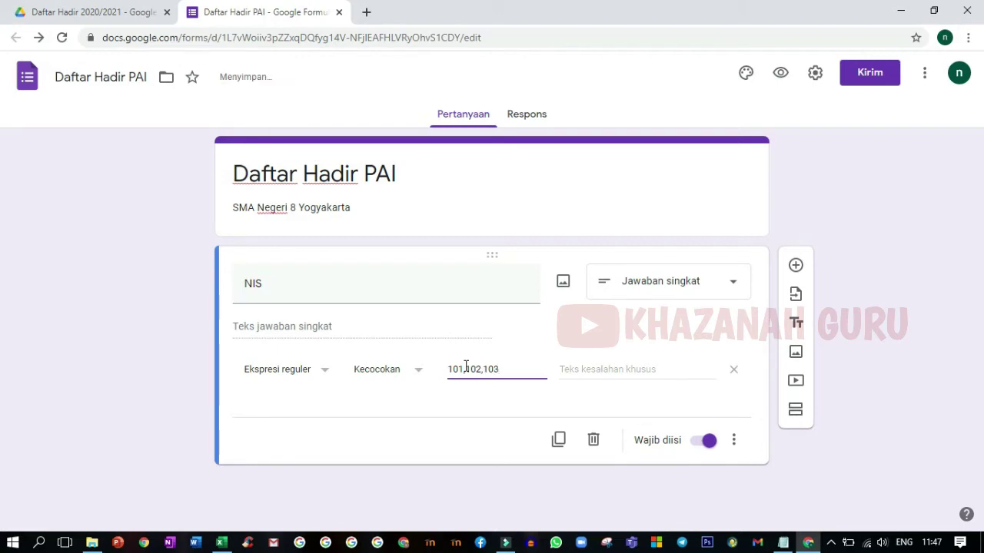
Step: Check the following student NIS numbers (102) in the Excel list, then return to the pattern field
click(222, 543)
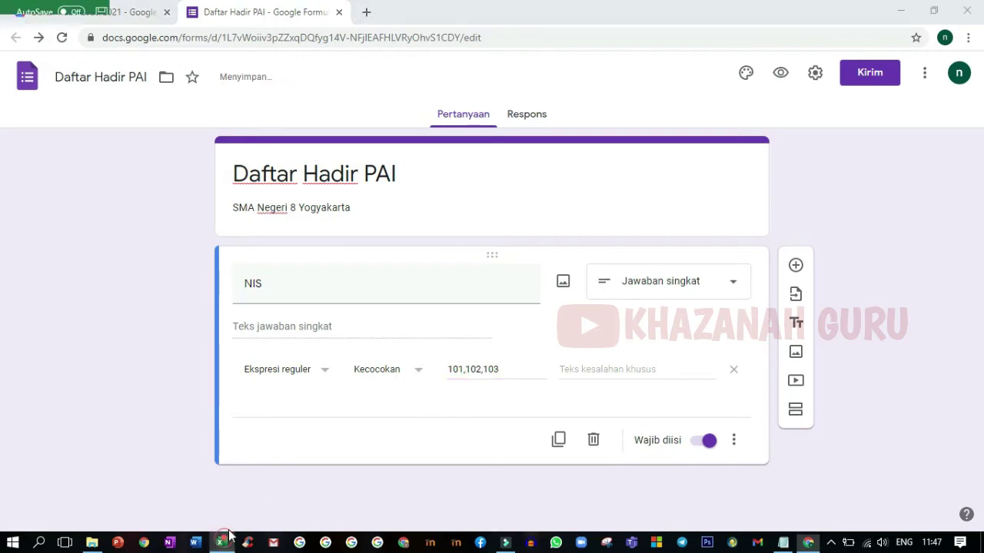
scroll(120, 269, down, 15)
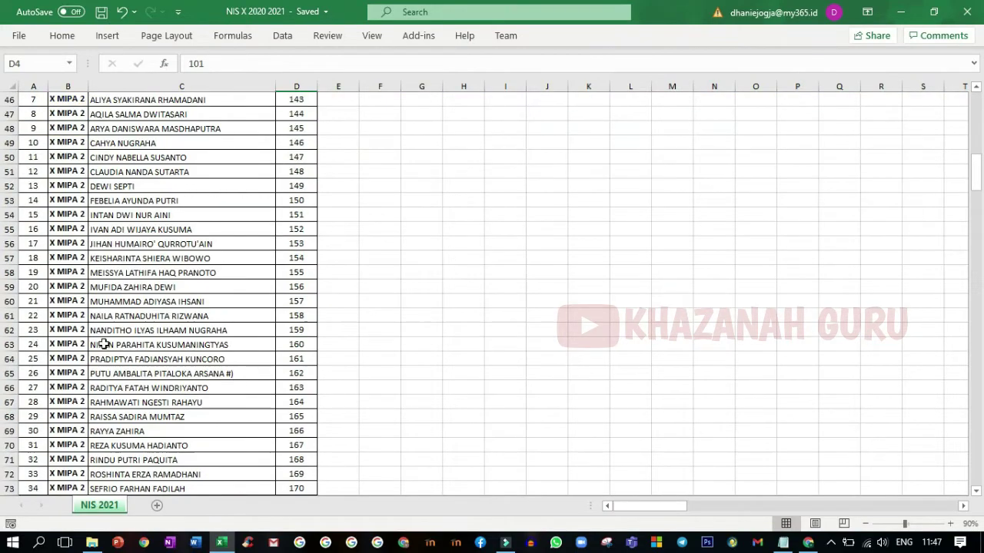
scroll(104, 326, down, 20)
scroll(109, 378, down, 20)
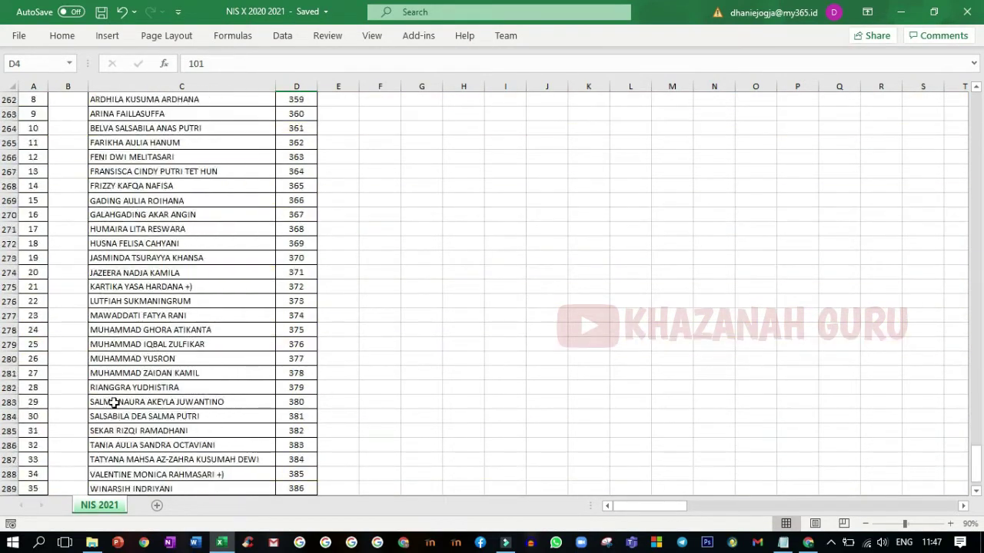
scroll(114, 403, down, 4)
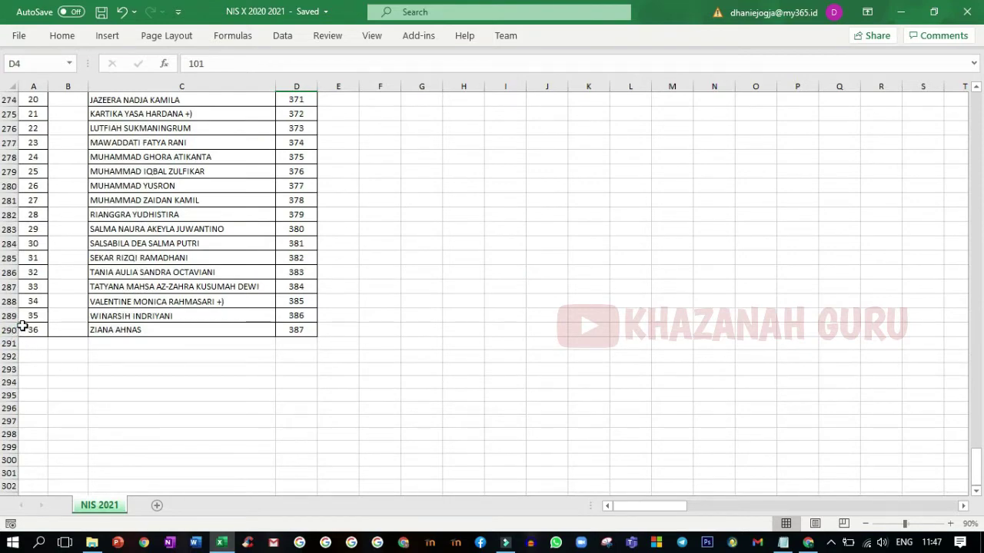
drag(973, 458, 973, 455)
drag(981, 407, 979, 103)
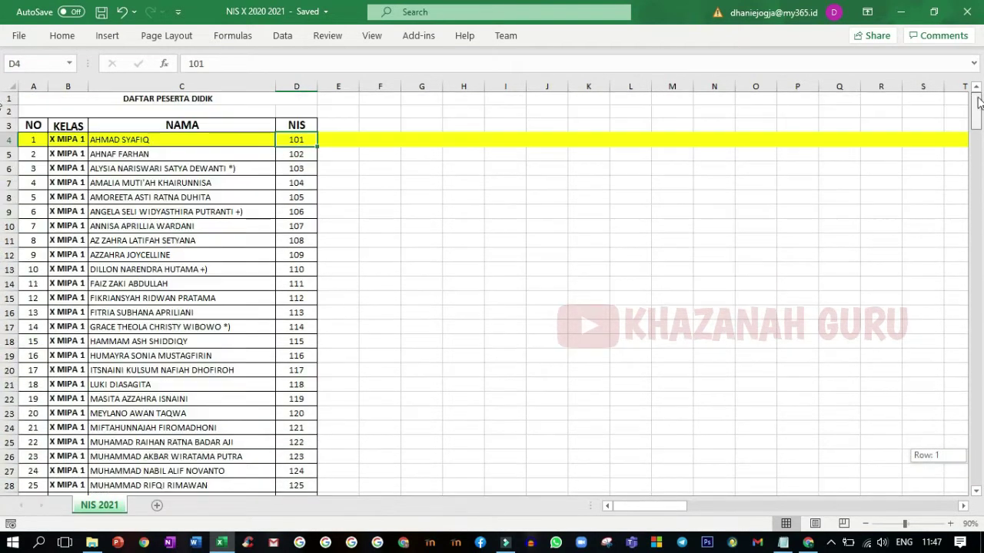
click(297, 153)
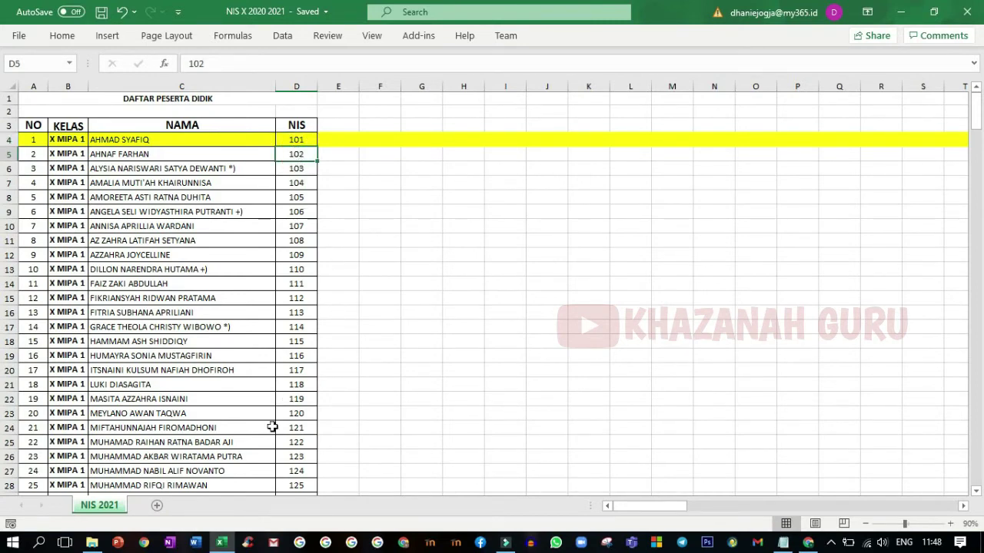
click(221, 545)
click(519, 362)
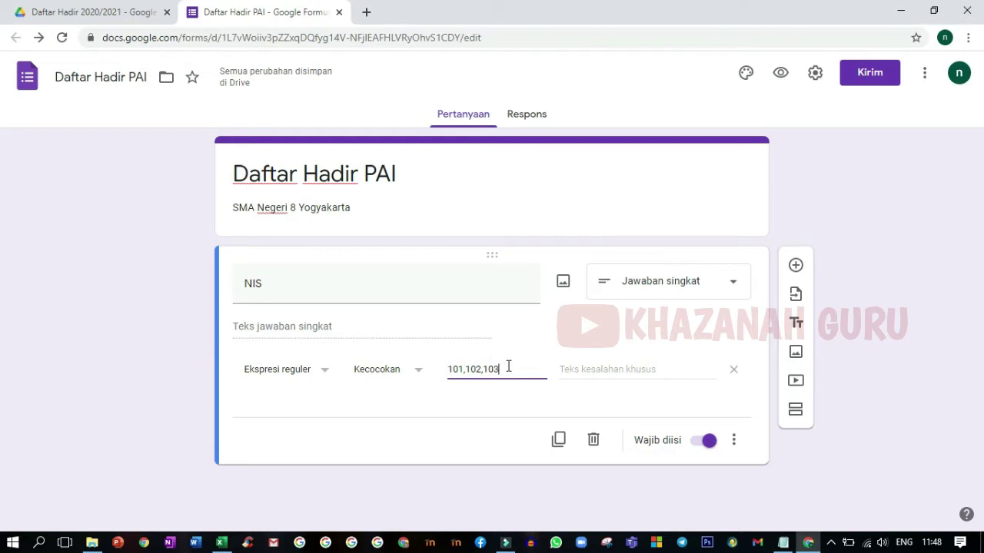
Step: Set the NIS validation error message to 'Isilah NIS dengan benar !'
click(571, 372)
click(565, 370)
text(Isilah )
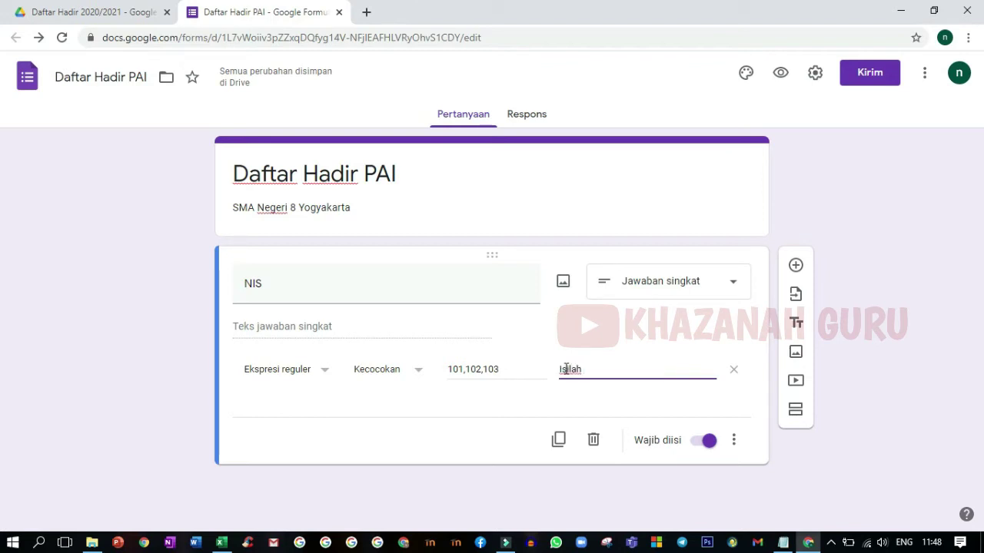
text(NIS dengan )
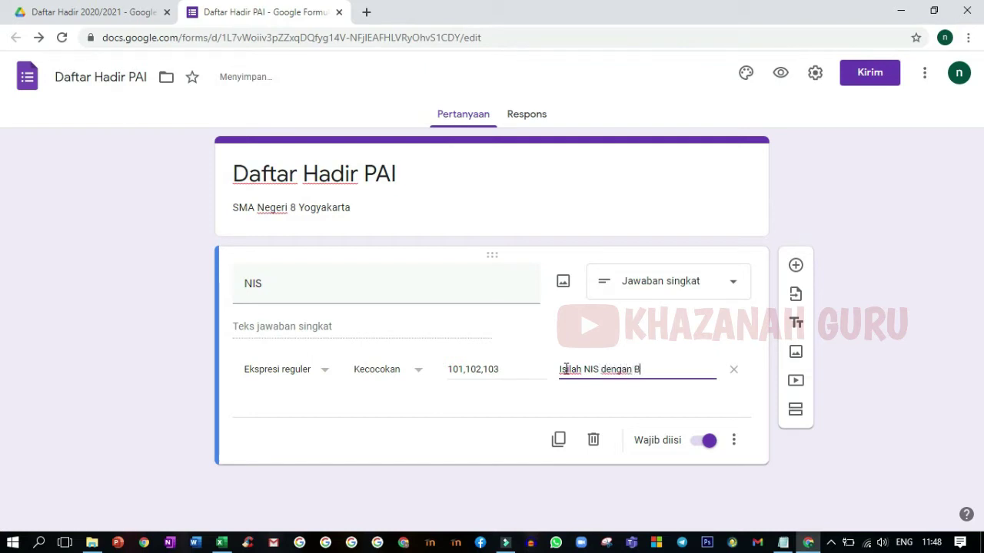
text(benar !)
click(669, 397)
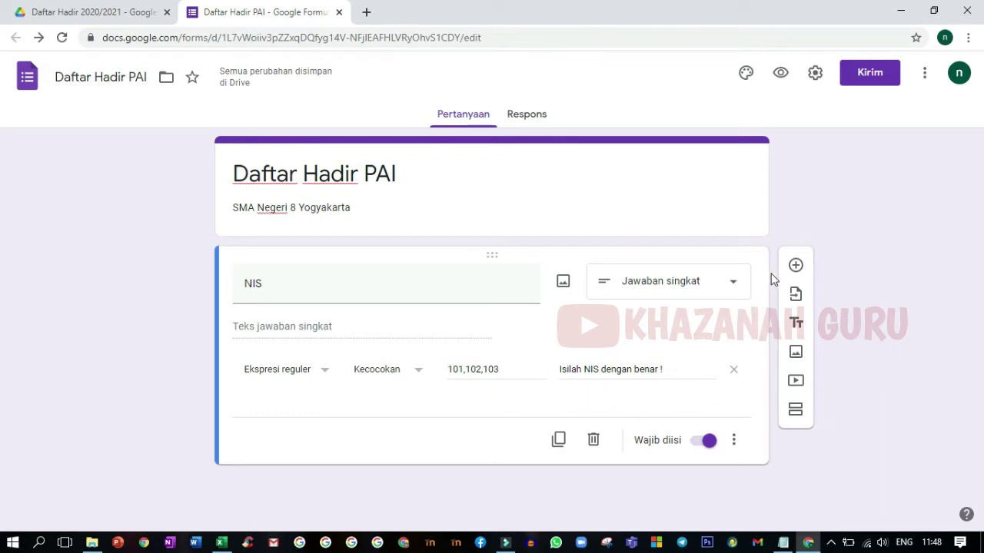
click(796, 265)
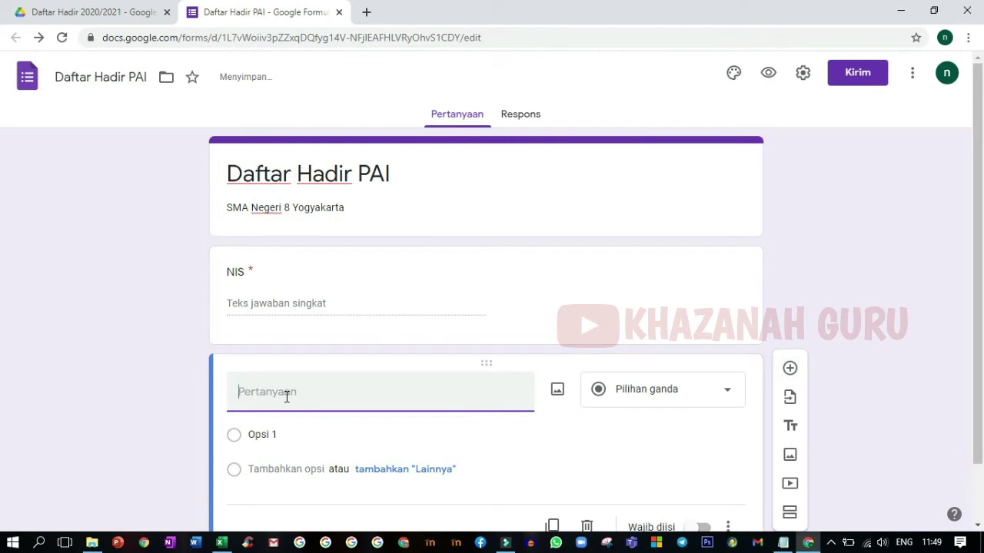
Step: Add a required short-answer question 'Nama' after NIS
text(Nama)
click(704, 398)
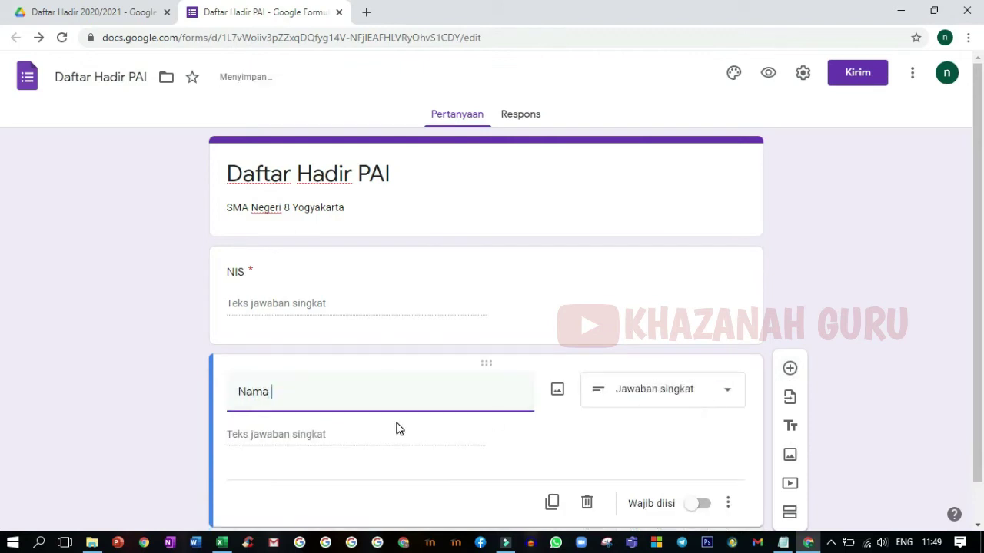
scroll(399, 426, down, 1)
click(702, 462)
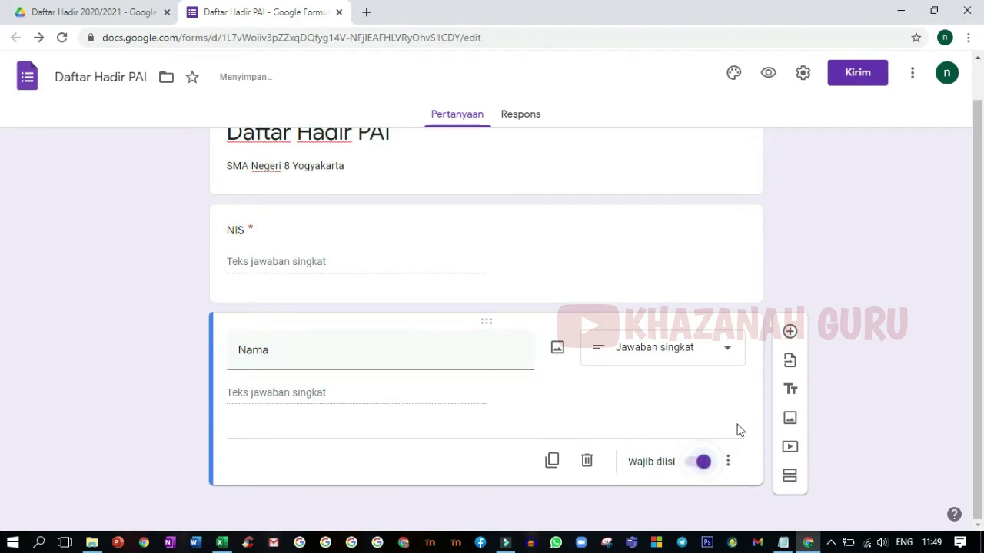
click(790, 332)
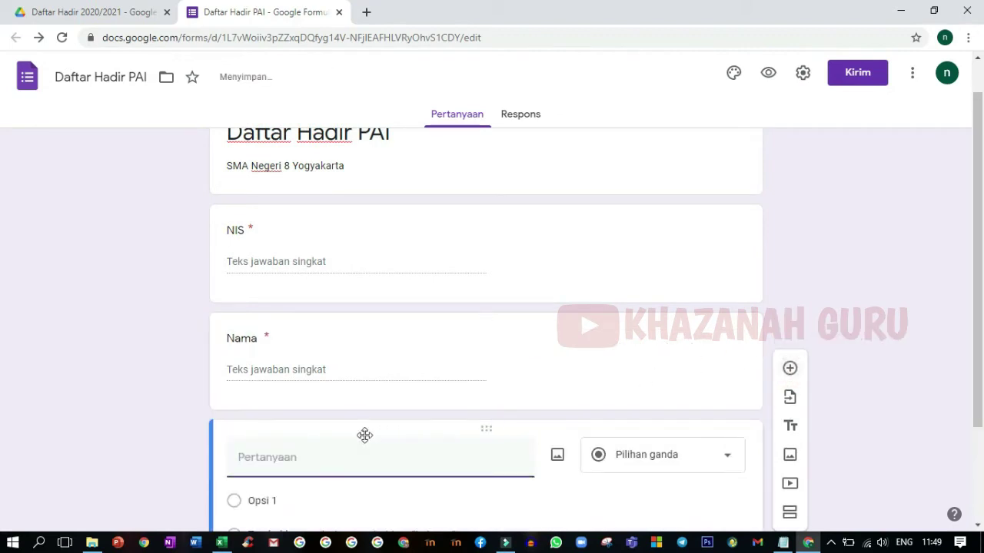
Step: Name the next question 'Kelas', make it checkboxes, and enter the first option X MIPA 1
text(Kelas)
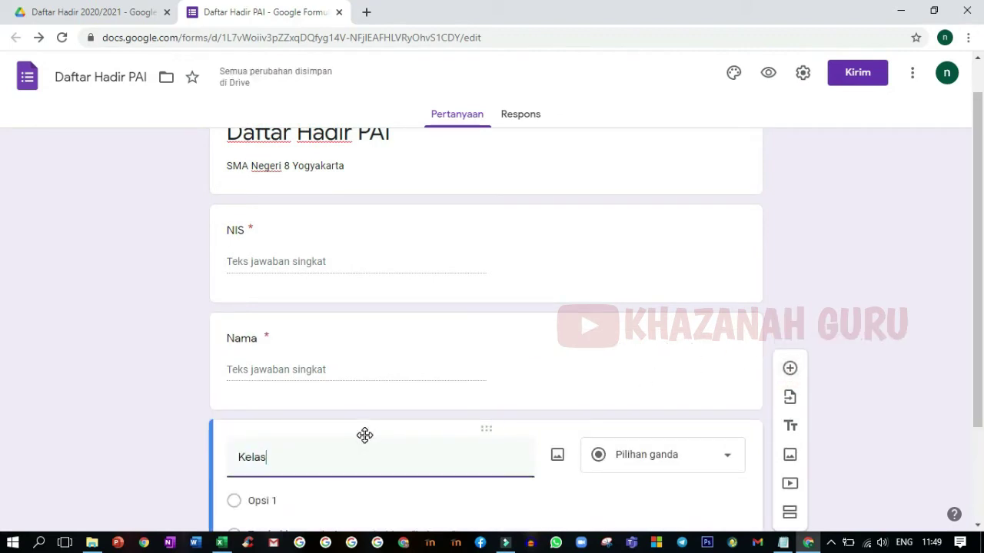
click(715, 459)
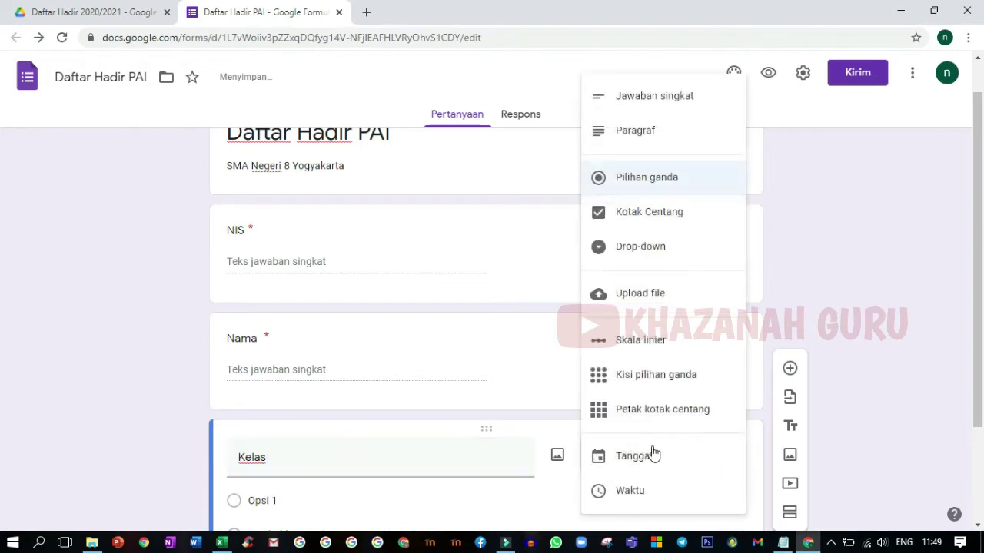
click(631, 216)
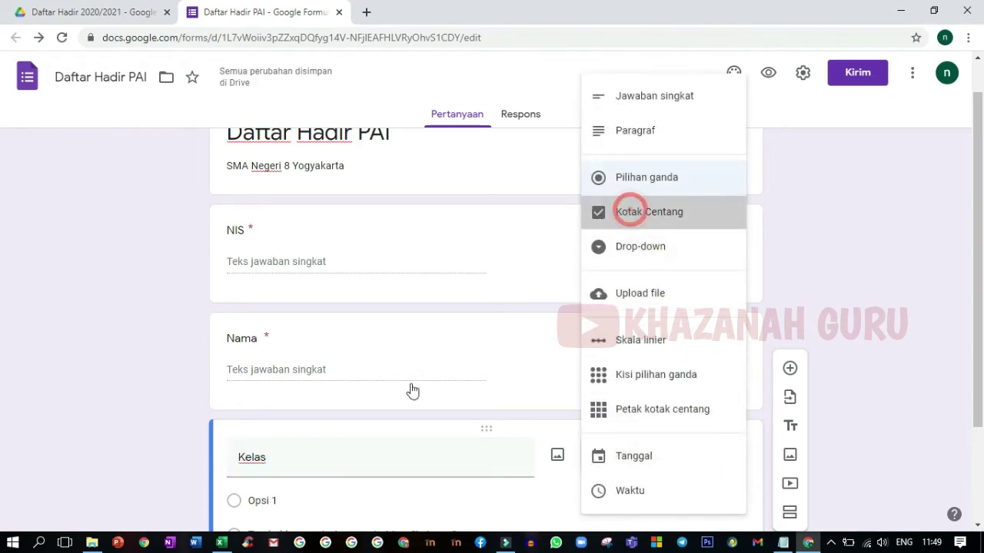
scroll(292, 431, down, 2)
click(284, 355)
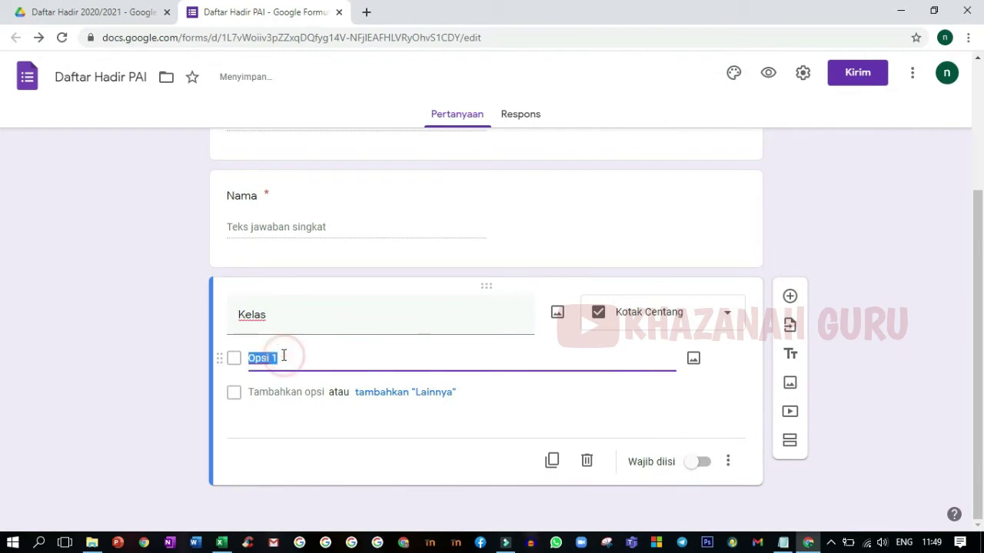
text(x MIPA1)
key(ctrl+a)
key(ctrl+c)
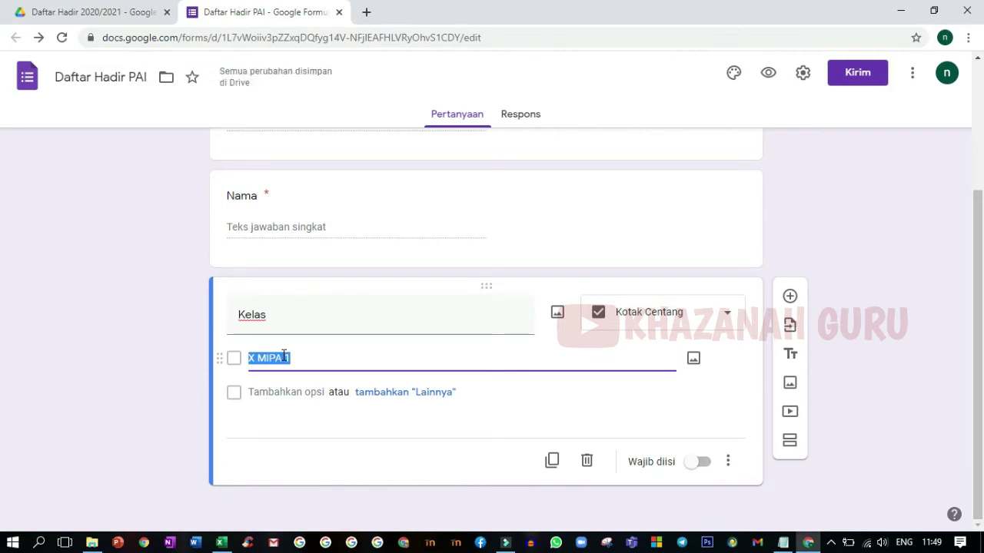
key(End)
key(Return)
key(ctrl+v)
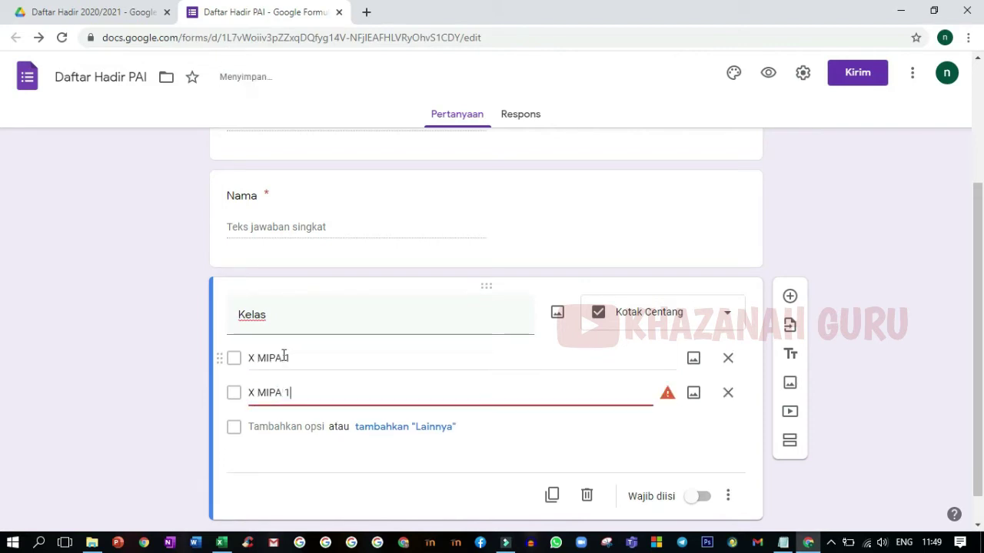
key(Return)
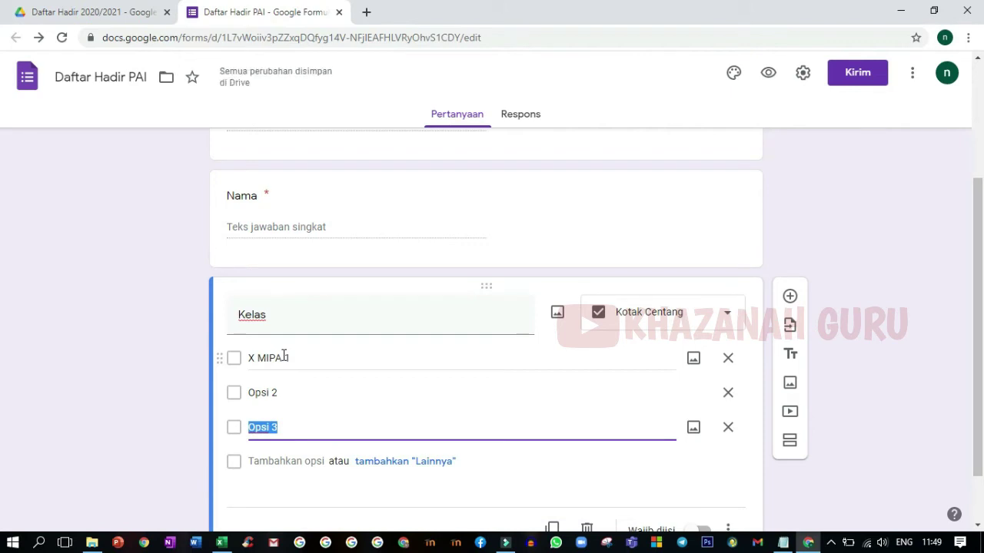
Step: Add the options X MIPA 2 through X MIPA 7 below X MIPA 1
key(Up)
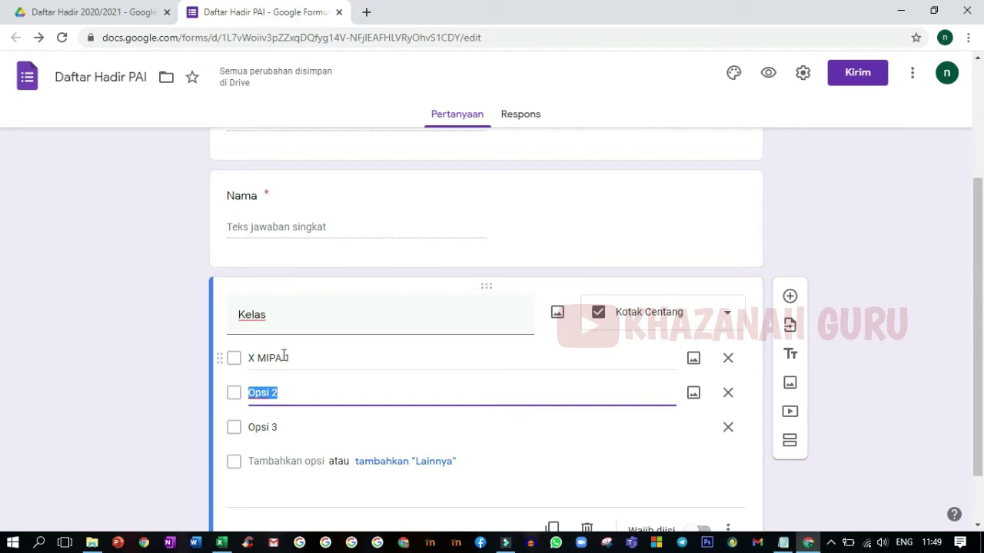
key(ctrl+v)
key(BackSpace)
text(2)
key(Return)
key(ctrl+v)
key(BackSpace)
text(3)
key(Return)
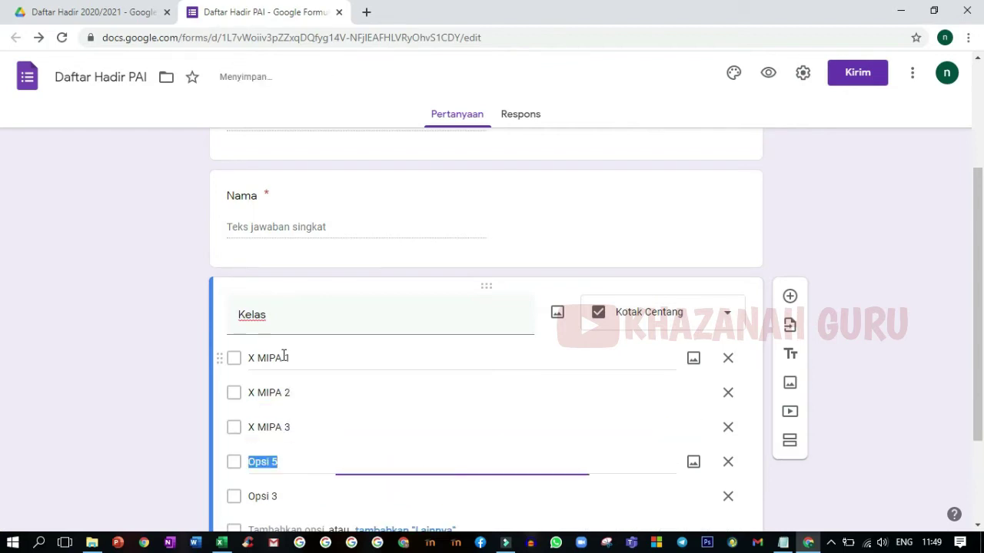
key(ctrl+v)
key(BackSpace)
text(4)
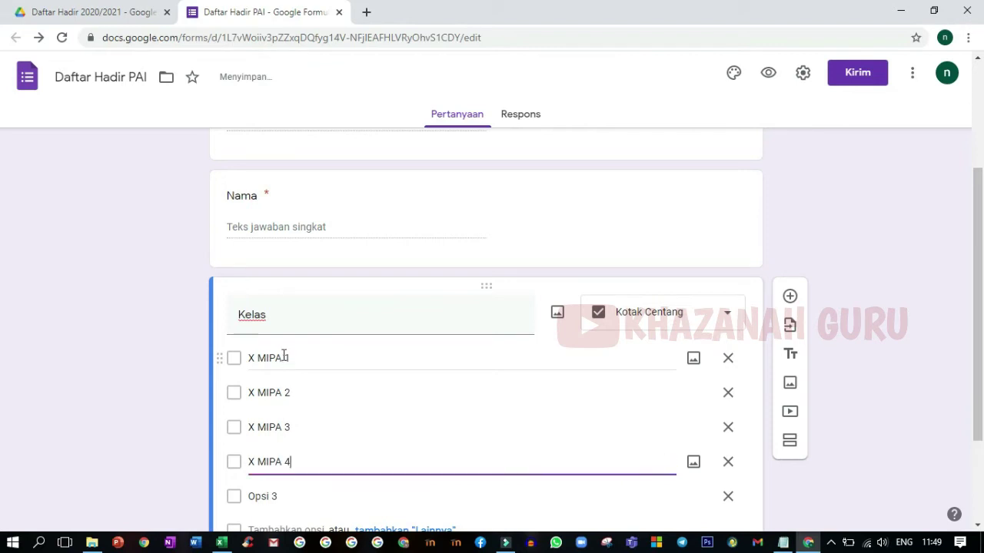
key(Return)
key(ctrl+v)
key(BackSpace)
text(5)
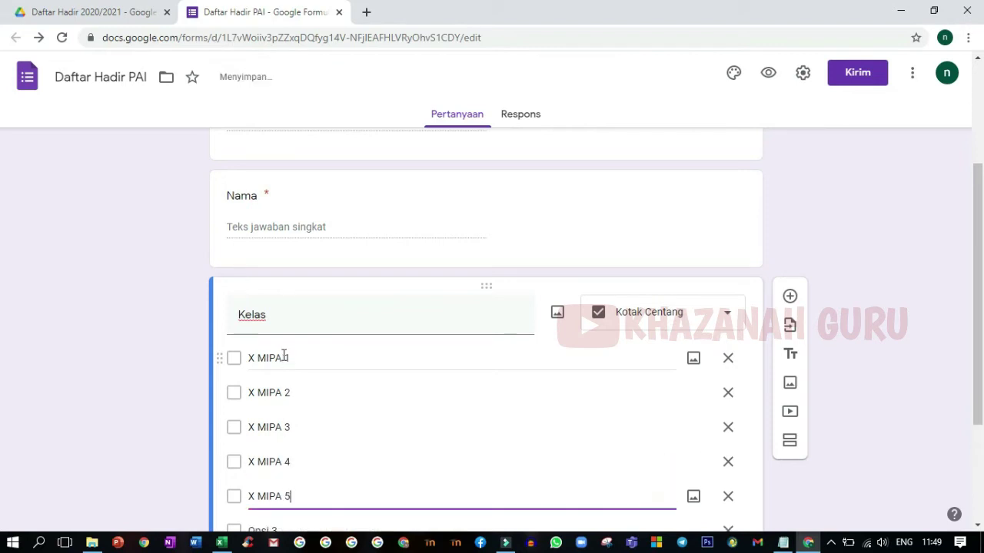
key(Return)
key(ctrl+v)
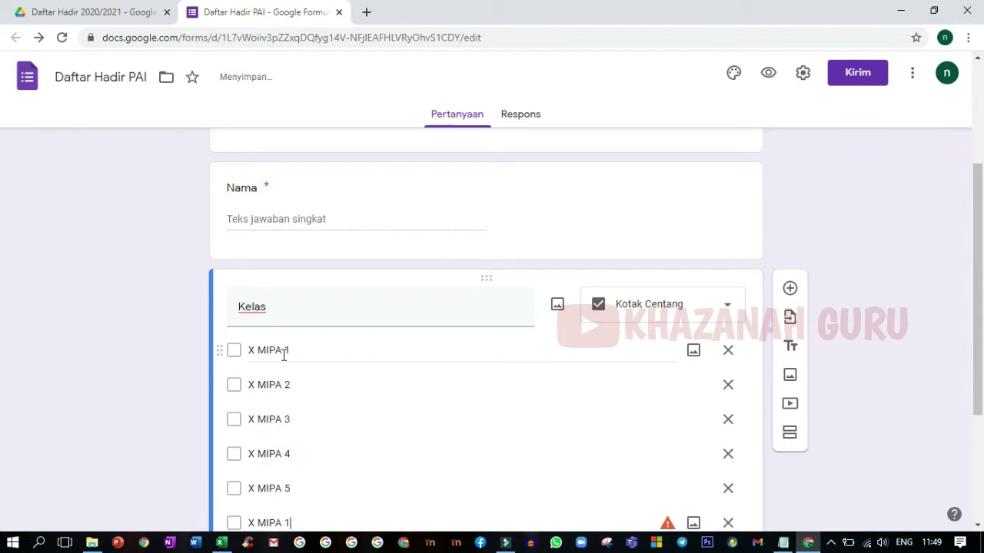
key(BackSpace)
text(6)
key(Return)
key(ctrl+v)
key(BackSpace)
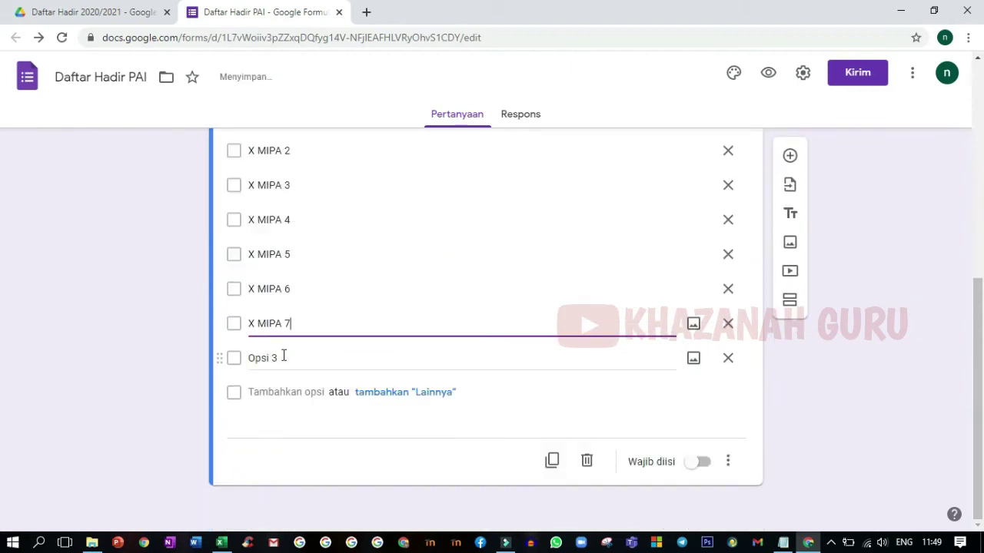
Step: Turn the leftover option into X IPS and make the Kelas question required
click(284, 357)
text(X IPS)
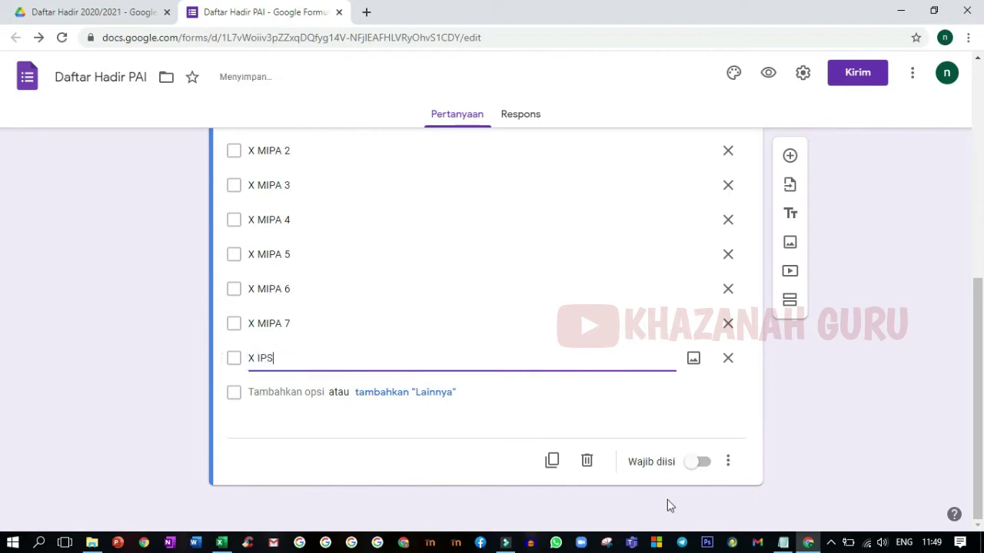
click(701, 463)
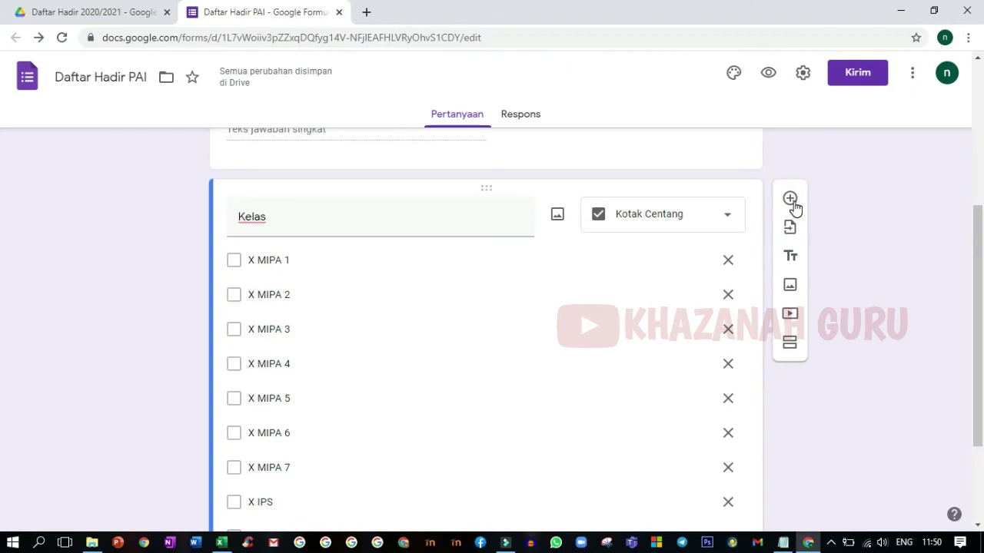
click(792, 201)
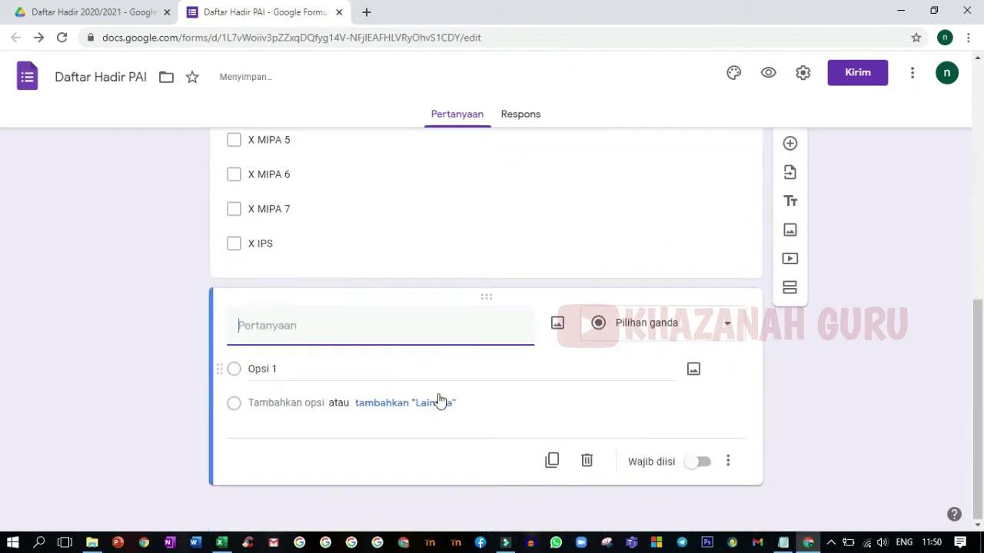
Step: Title the question Kehadiran, mark it required, and give it the options Hadir and Izin
text(Kehadiran)
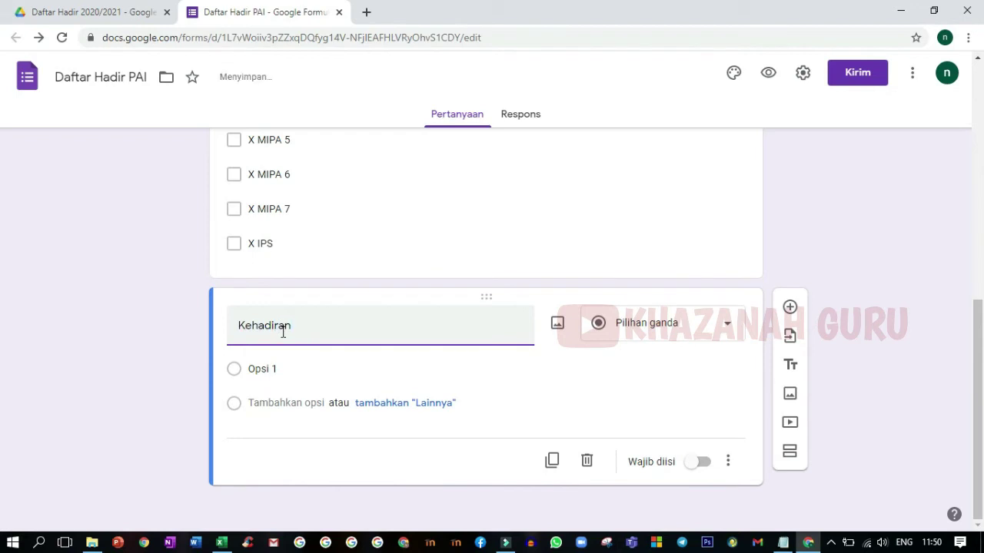
click(701, 463)
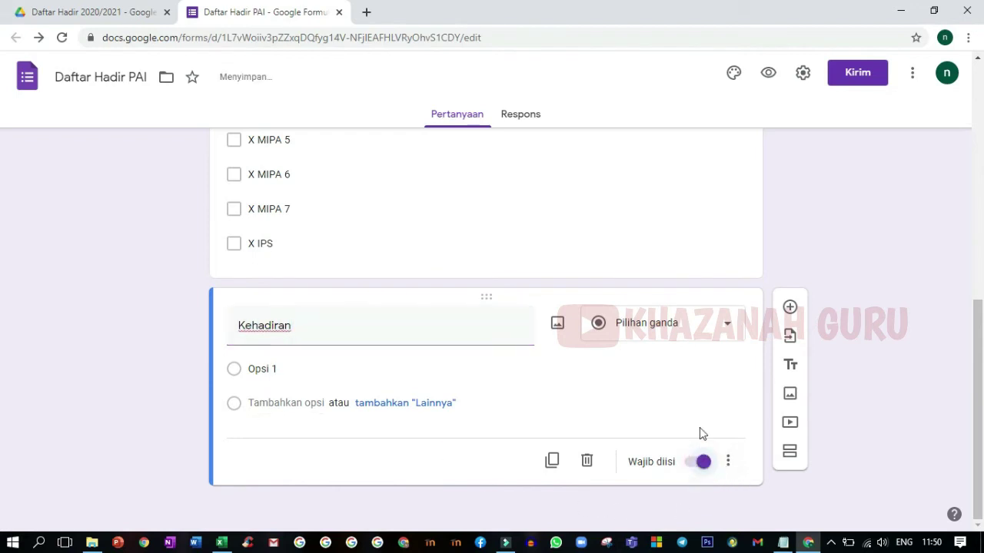
click(280, 369)
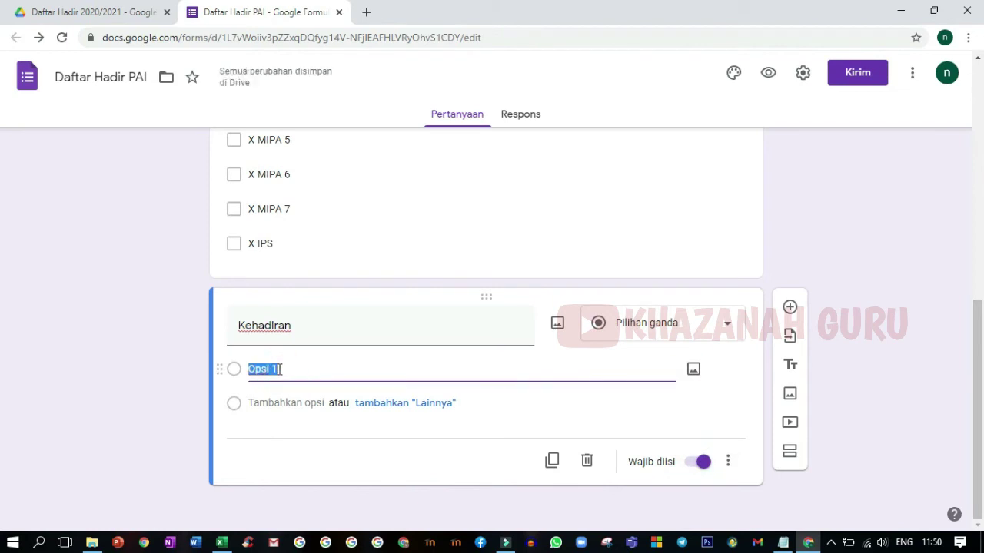
text(Hadir)
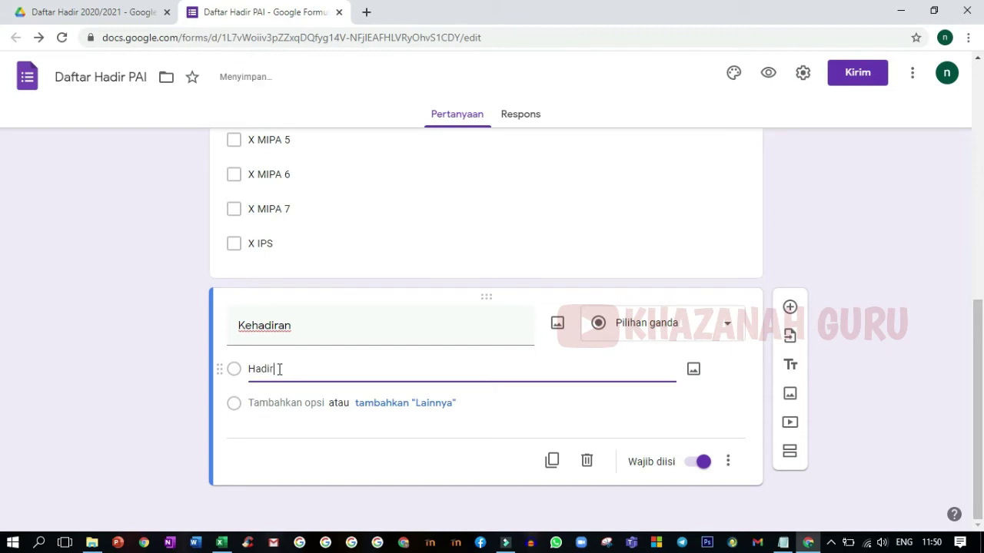
key(Return)
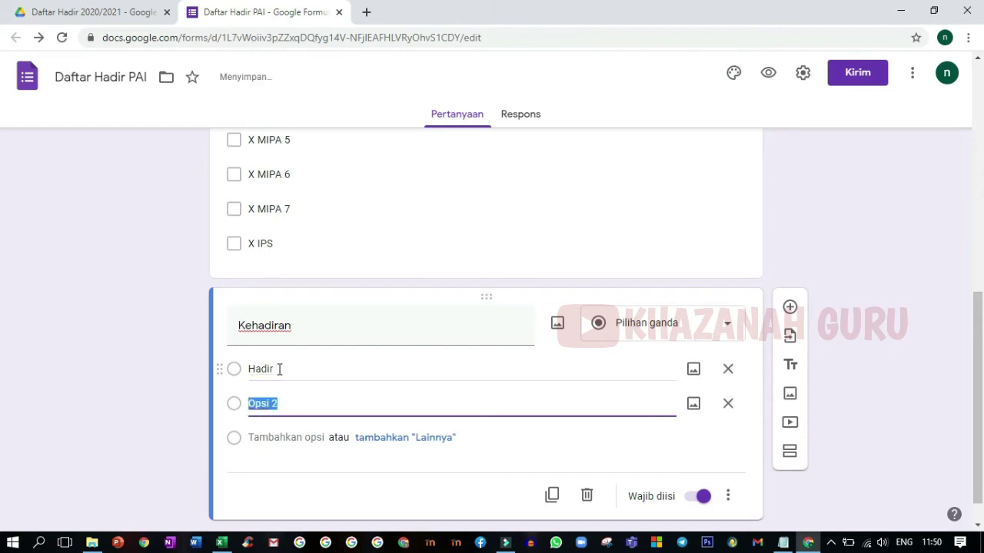
text(Izin)
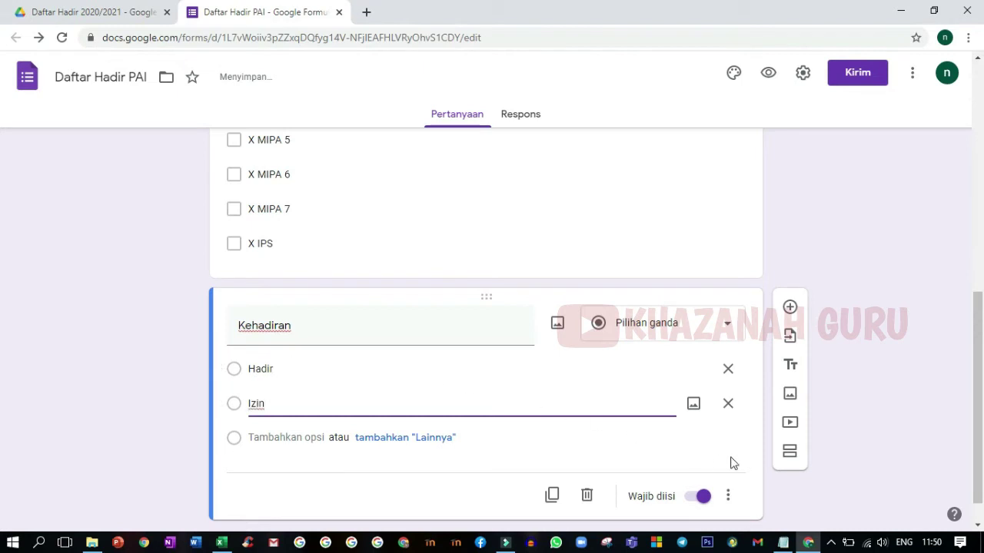
click(736, 487)
click(893, 297)
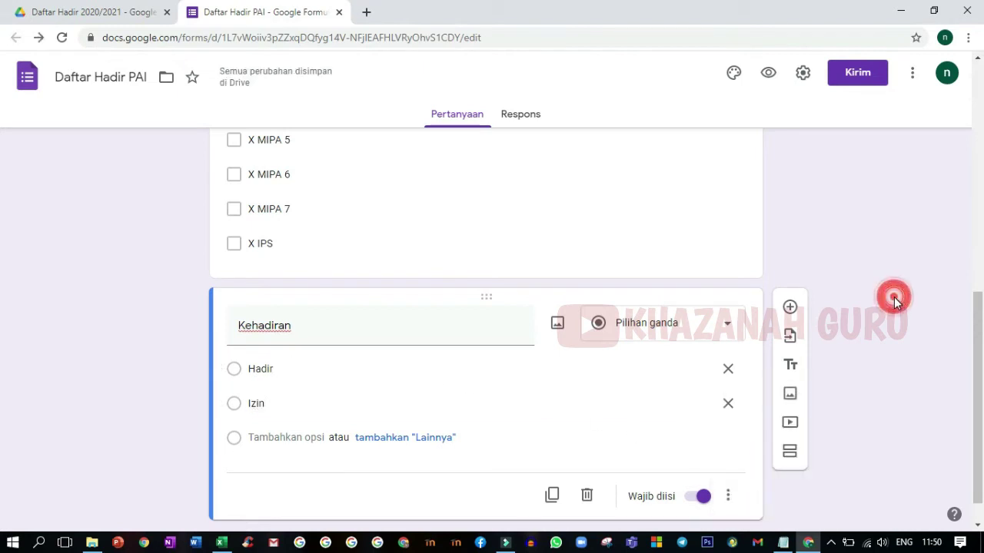
scroll(538, 237, up, 2)
scroll(538, 241, down, 3)
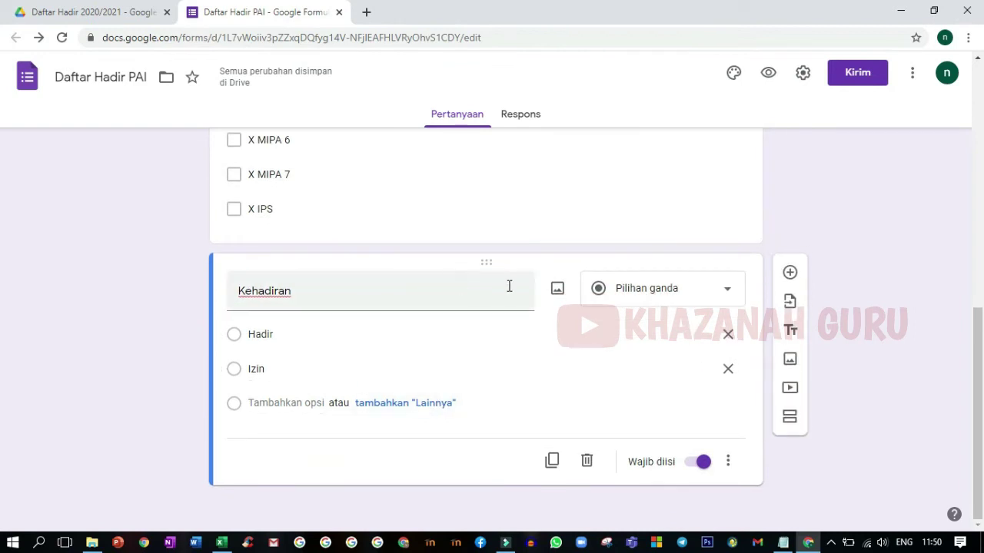
scroll(518, 282, up, 7)
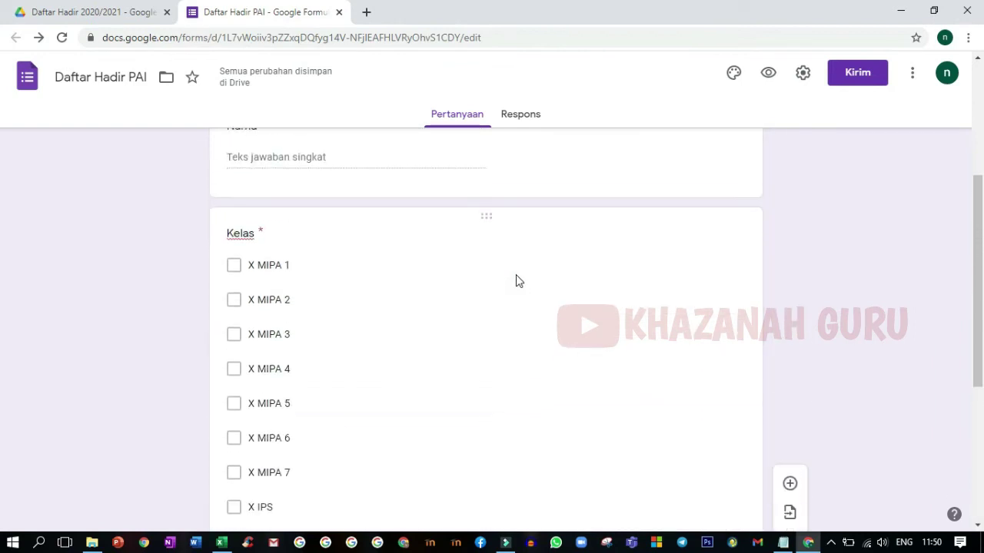
scroll(517, 282, up, 1)
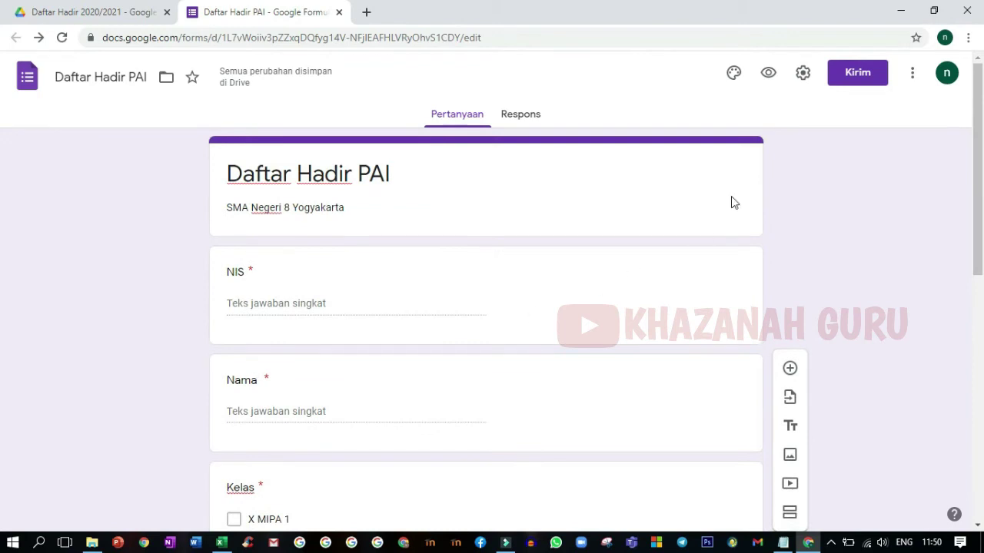
Step: In the form settings, turn on collecting email addresses and editing after submitting
click(801, 75)
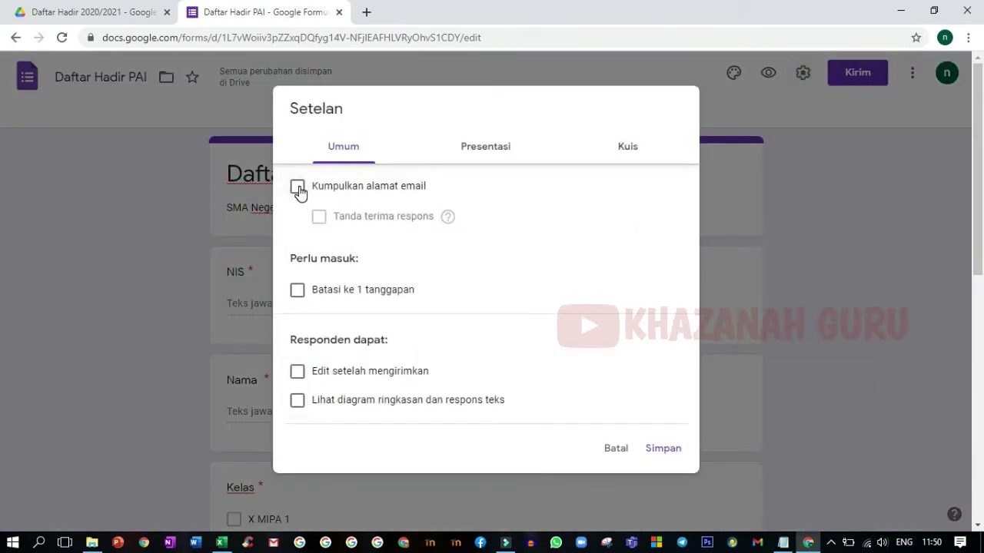
click(297, 188)
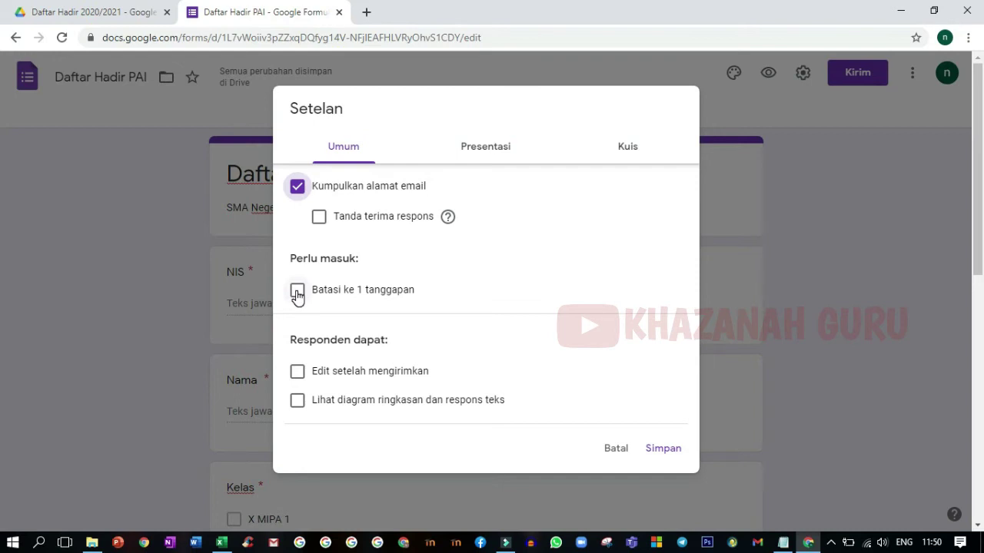
click(297, 372)
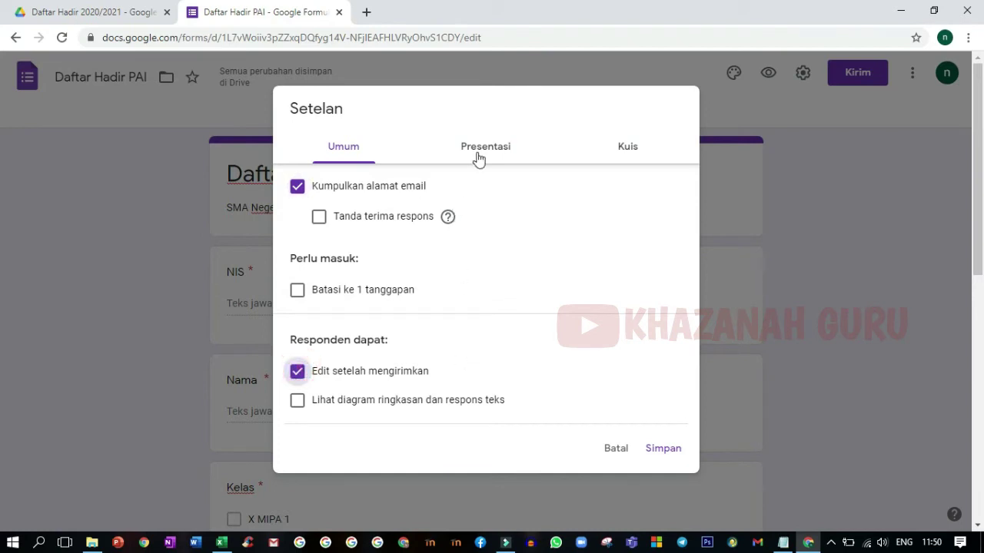
click(474, 157)
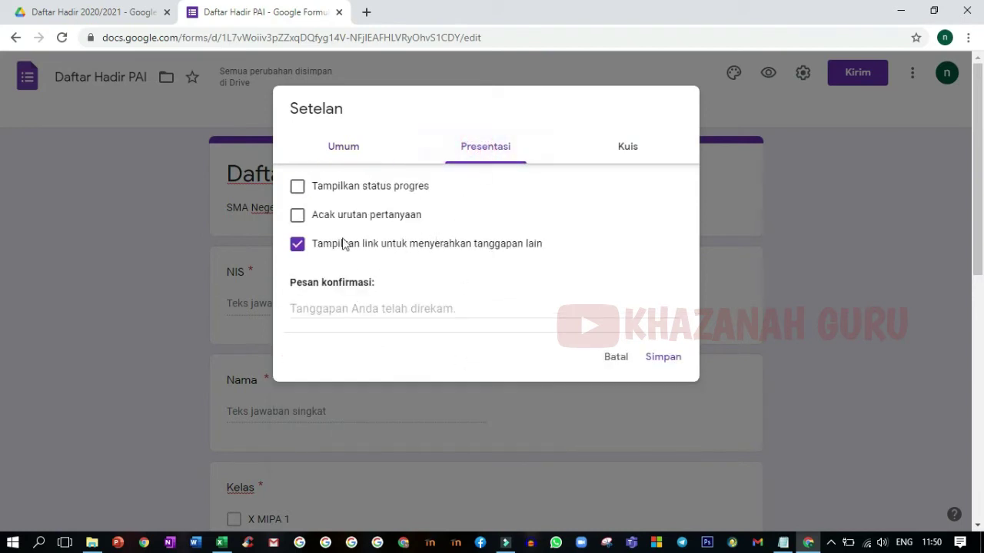
Step: Hide the another-response link and write the confirmation 'Terima kasih. Silahkan isi daftar hadir pada pertemuan selanjutnya'
click(299, 245)
click(324, 308)
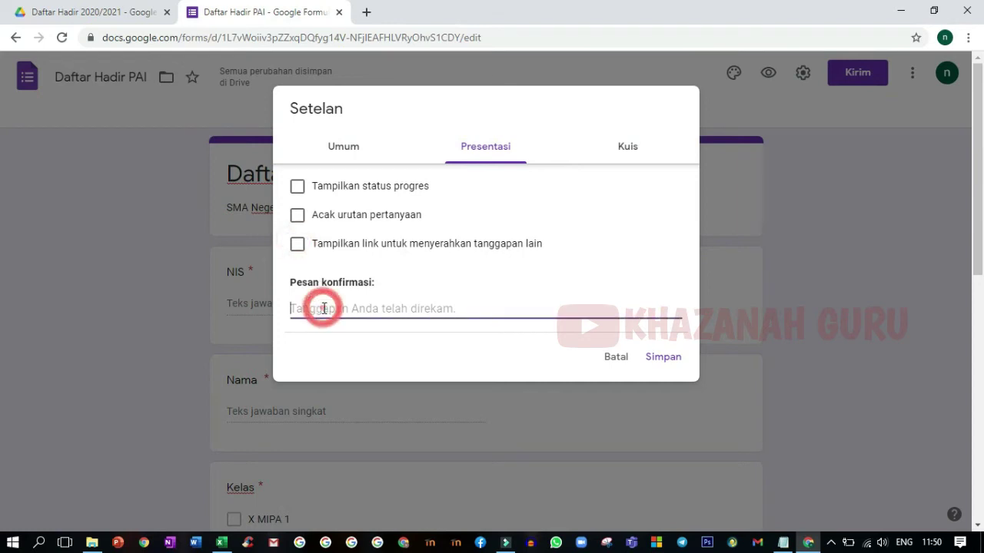
text(Te)
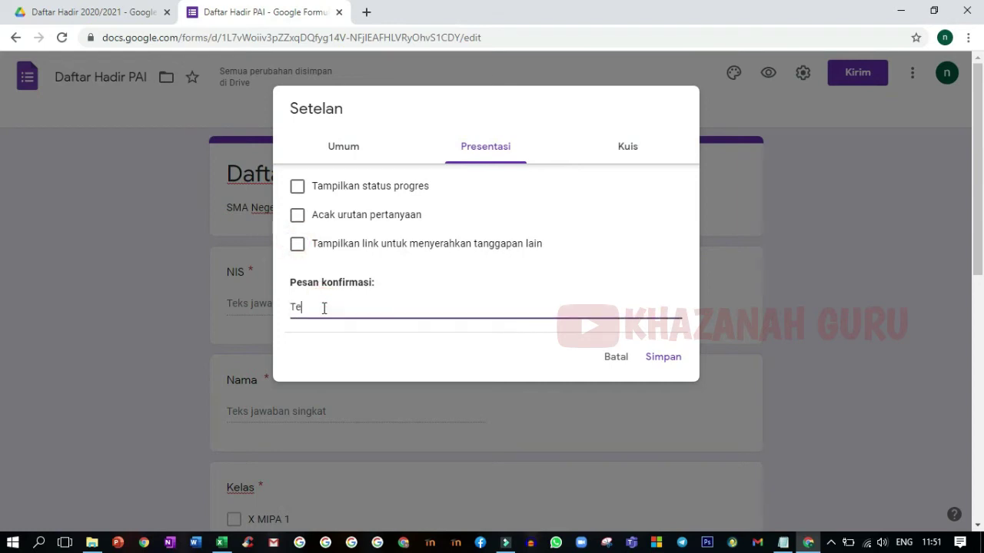
text(rima kasih. Silahkan isi daftar hadir pada pertemuan selanjutnya !)
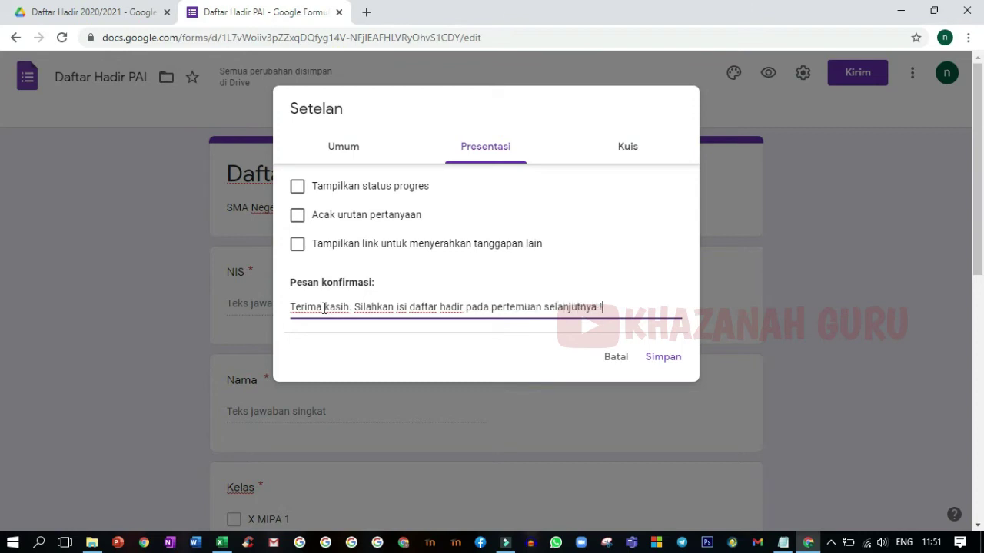
Step: Save the presentation settings and close the settings dialog
click(625, 157)
click(489, 149)
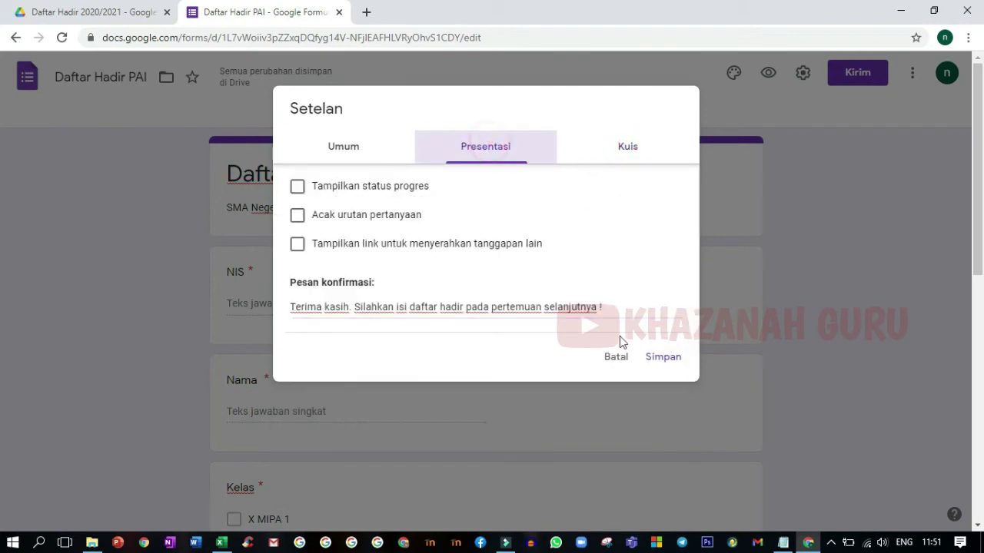
click(652, 358)
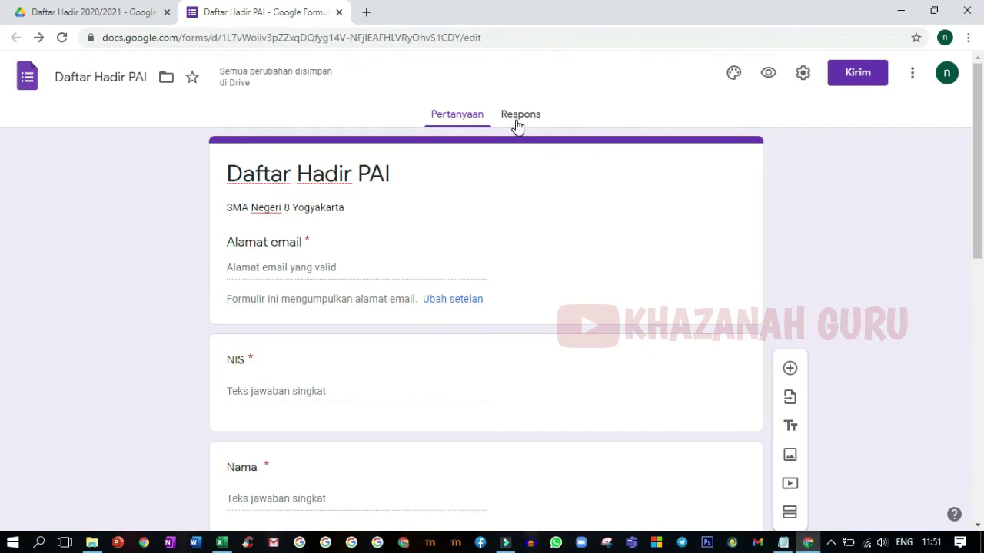
scroll(517, 127, down, 4)
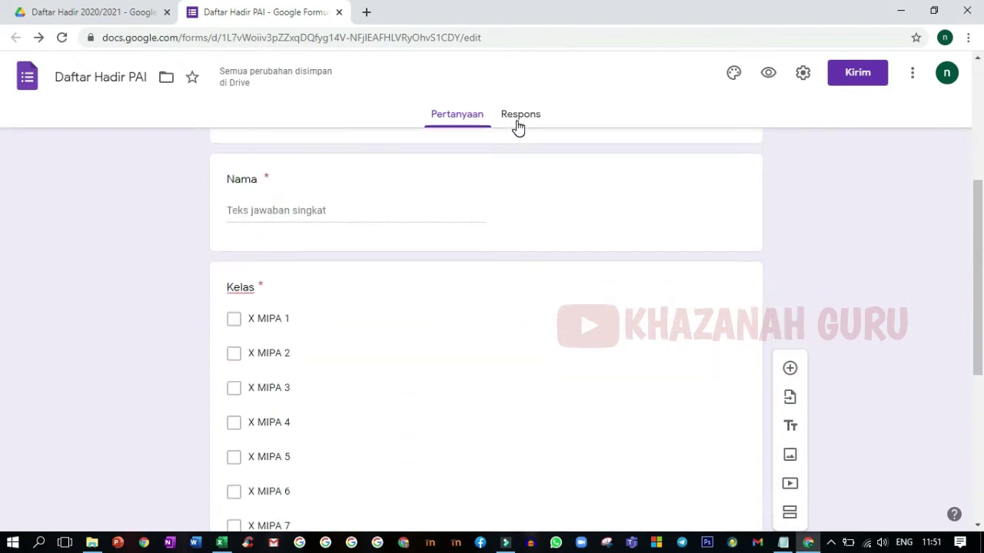
Step: Open the form's Responses page, which shows 0 responses so far
scroll(520, 153, down, 5)
scroll(540, 204, up, 10)
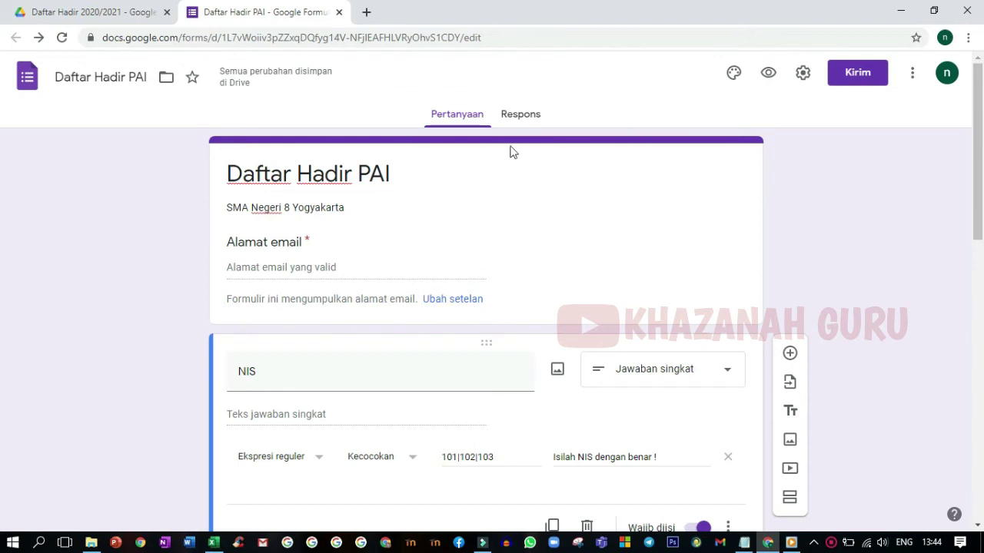
click(519, 116)
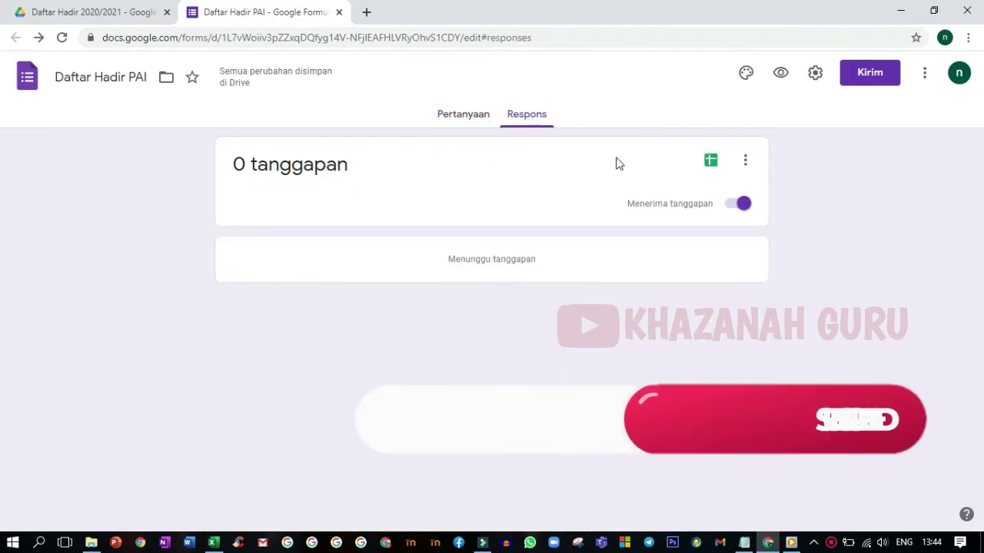
Step: Link responses to a new spreadsheet named 'Daftar Hadir PAI (Respons)'
click(709, 164)
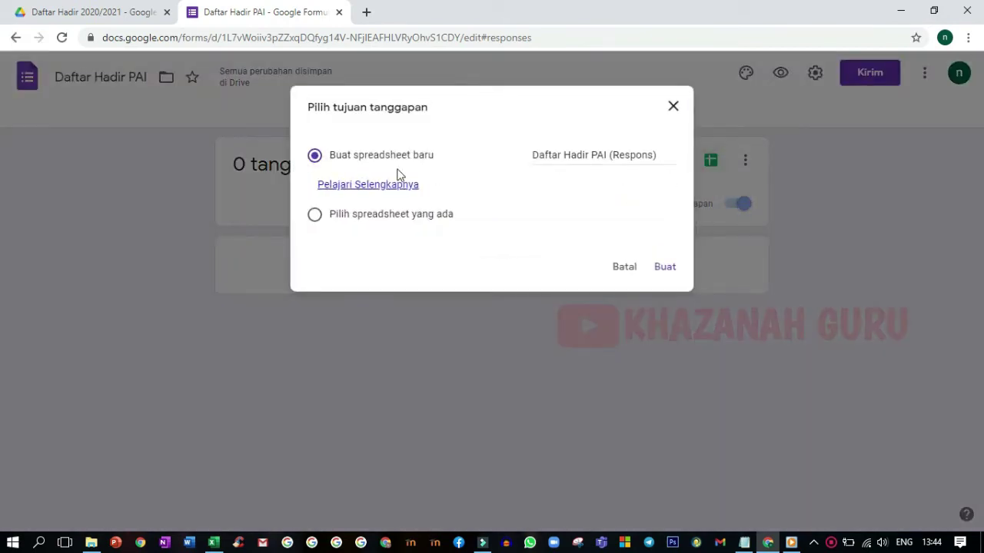
click(665, 269)
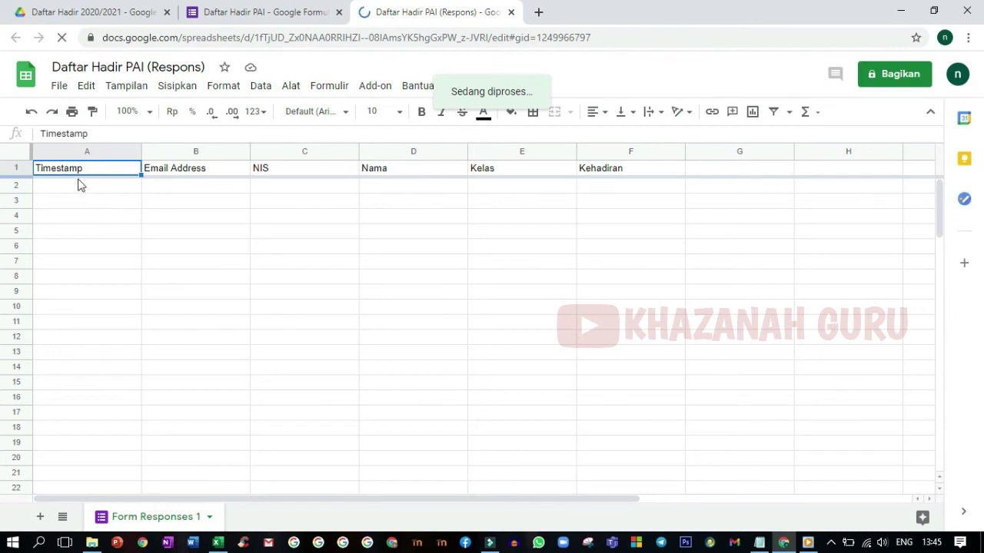
Step: Dismiss the Sheets tip, compare the response sheet with the form, then preview the live form
click(292, 179)
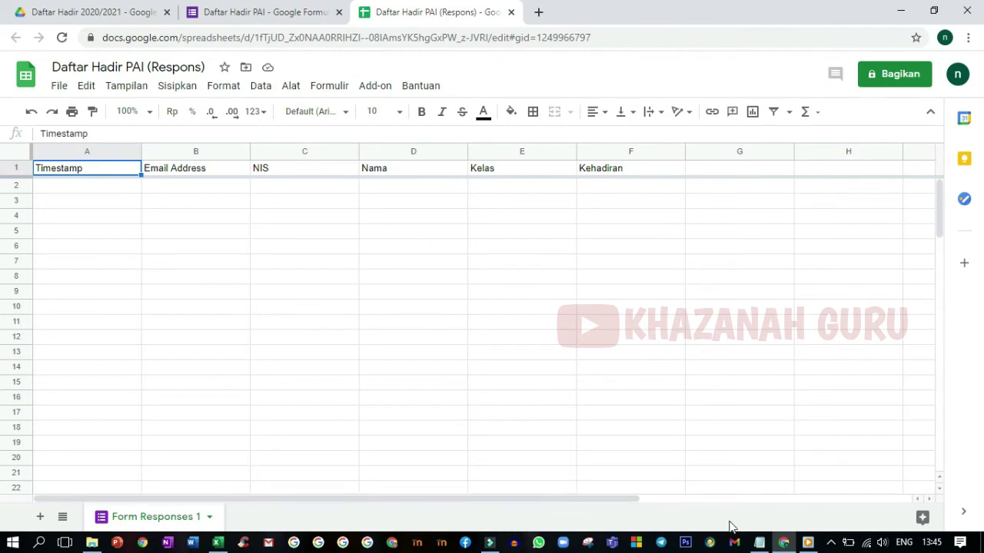
click(784, 542)
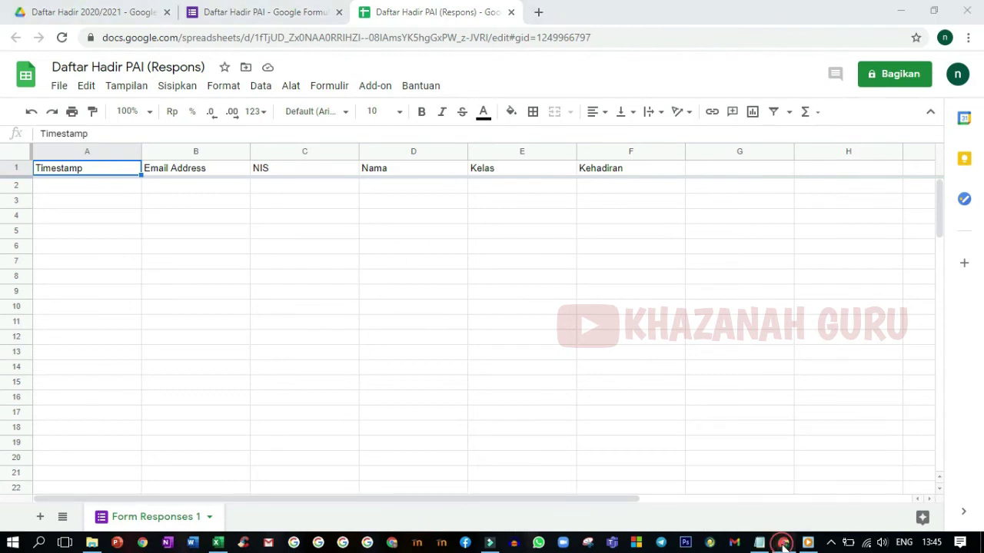
click(258, 15)
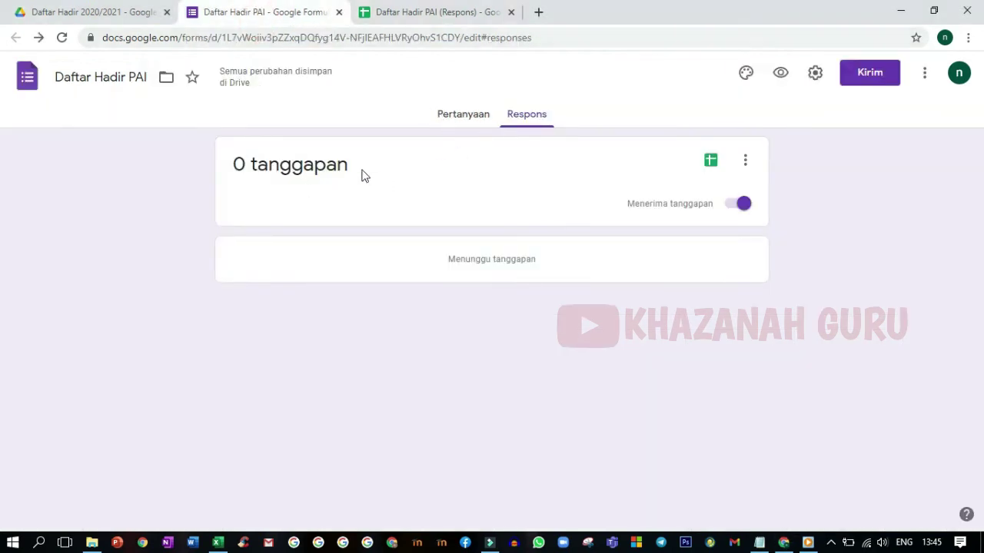
click(412, 13)
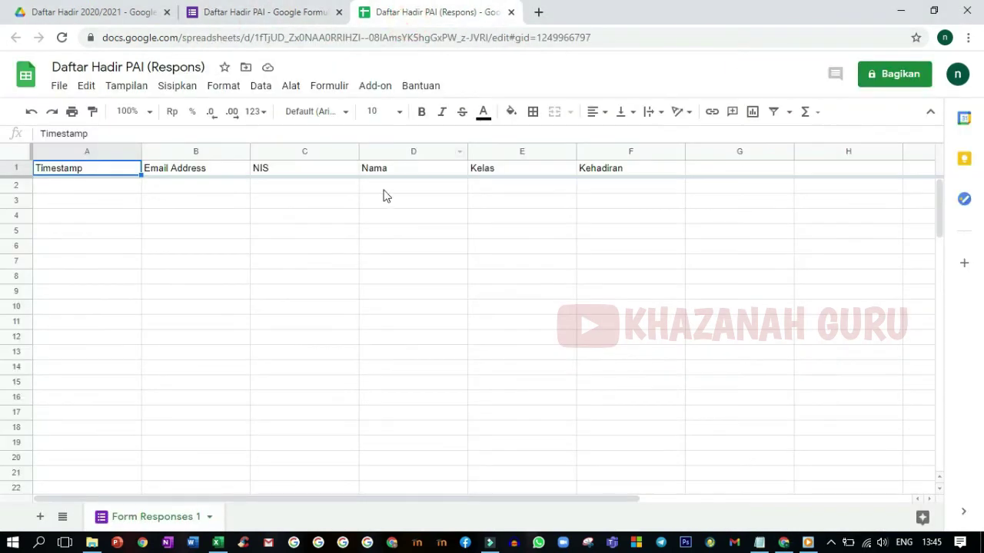
click(278, 14)
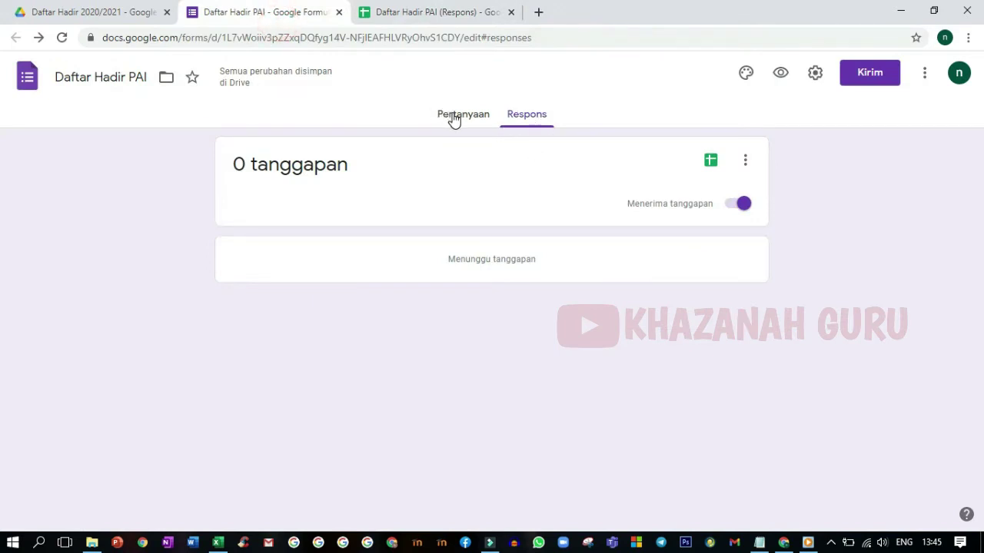
click(780, 72)
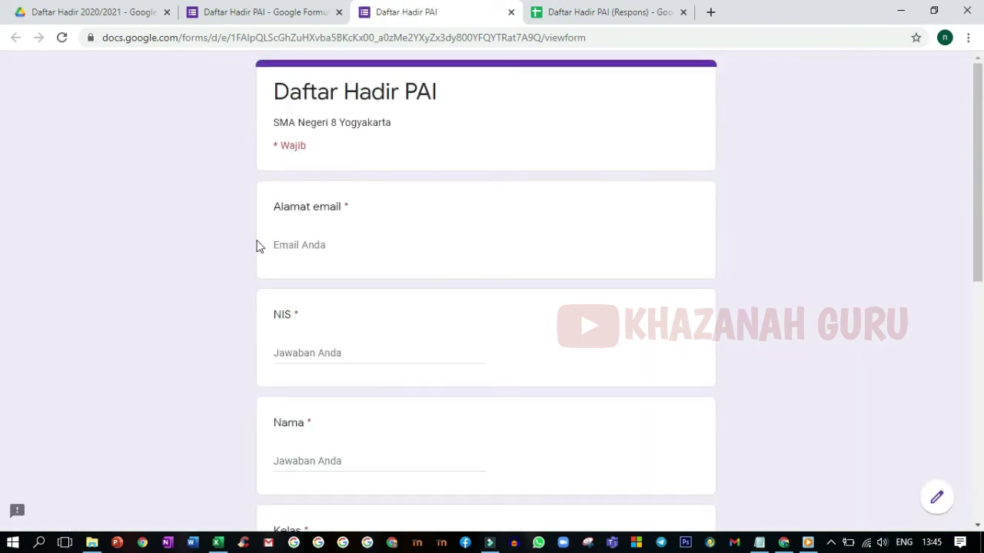
Step: Fill in the respondent's email address and enter NIS 101
click(293, 243)
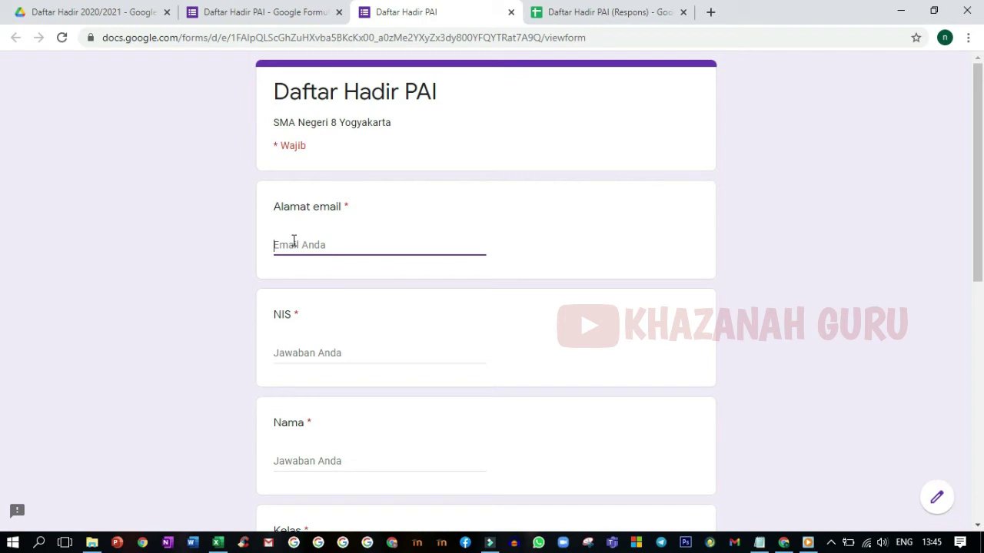
key(Tab)
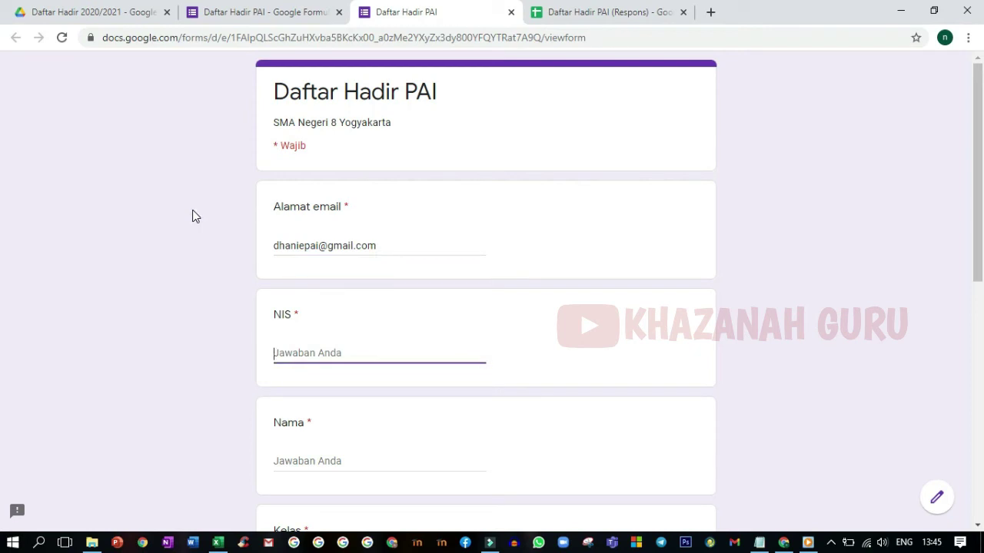
text(101)
click(269, 393)
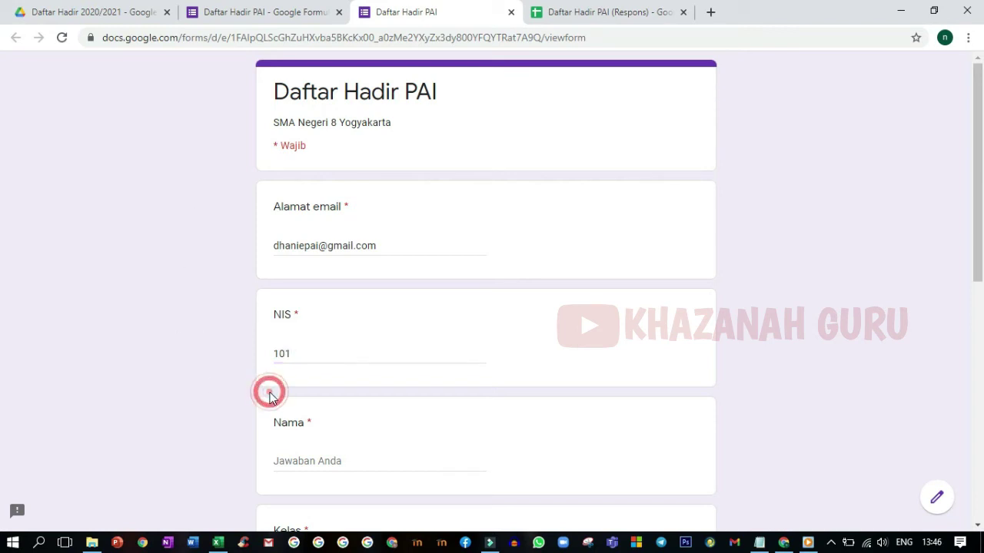
Step: Try NIS 102, 103 and 104 until the 'Isilah NIS dengan benar !' error appears
click(293, 355)
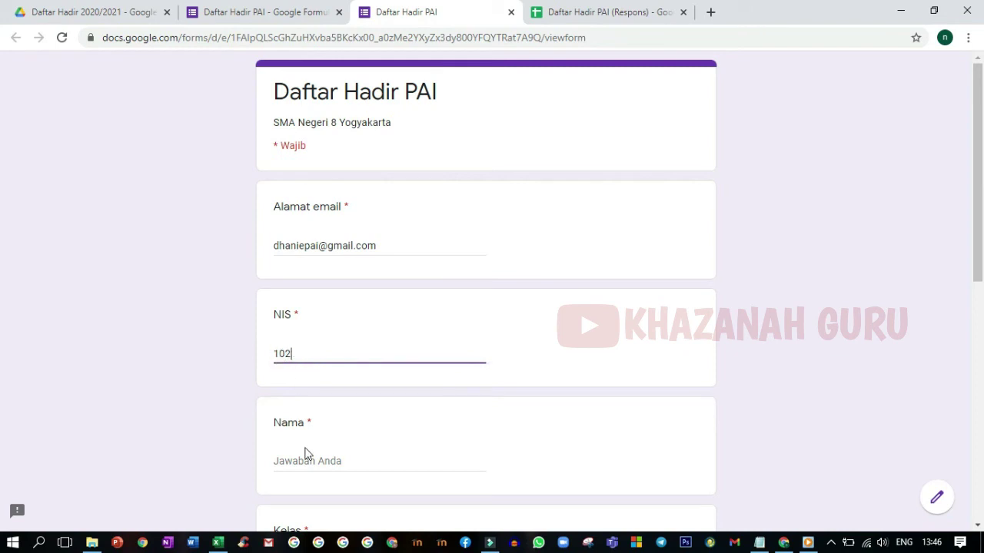
click(340, 395)
click(326, 355)
key(BackSpace)
text(3)
click(338, 390)
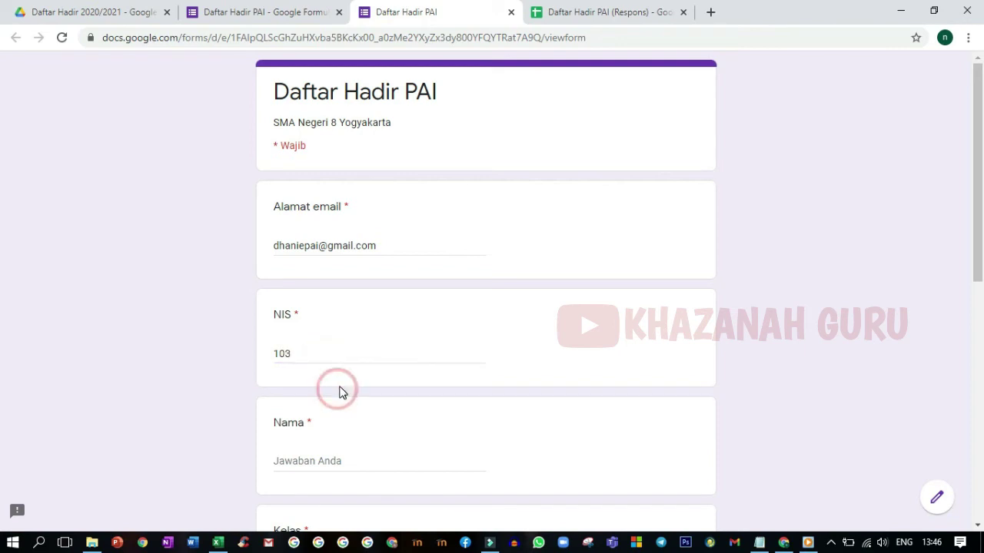
click(298, 355)
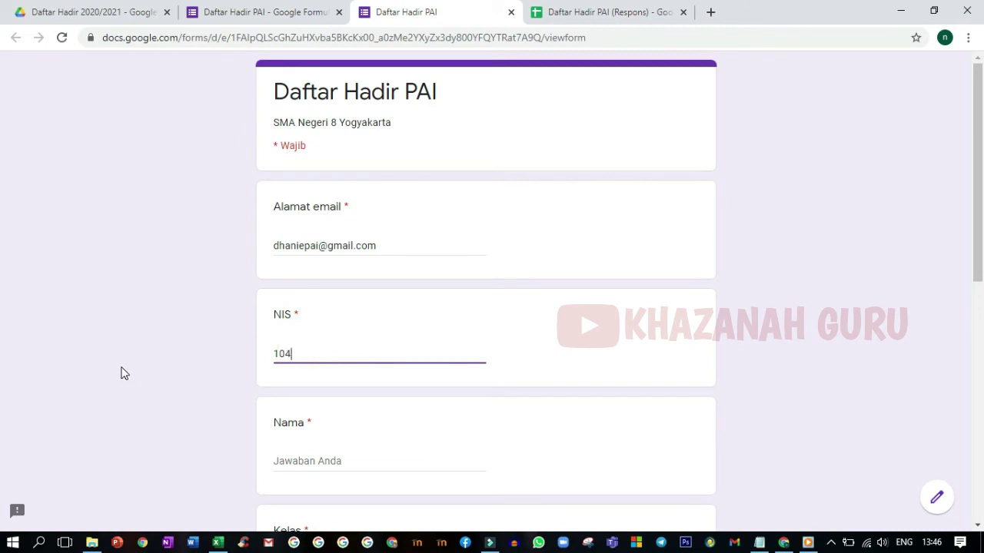
click(303, 399)
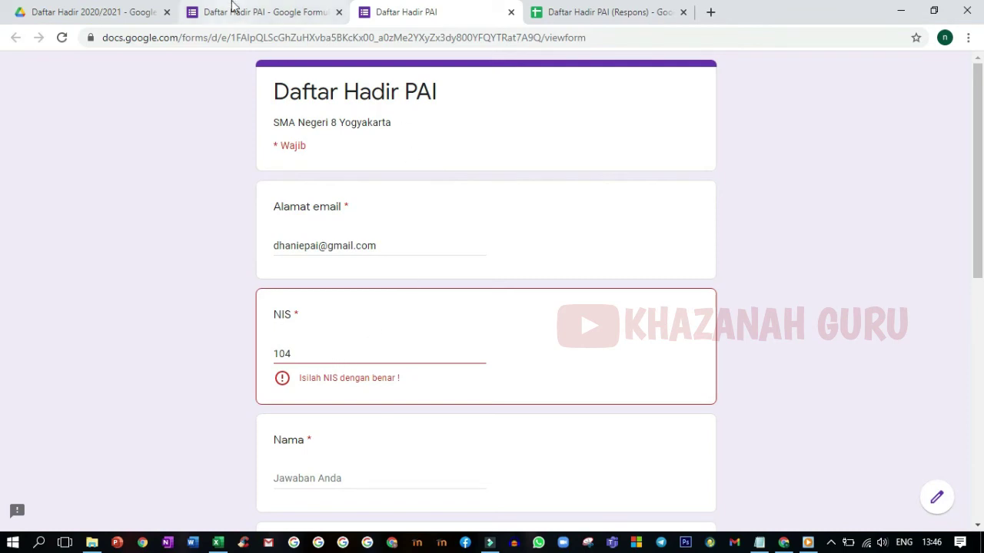
click(230, 11)
click(444, 117)
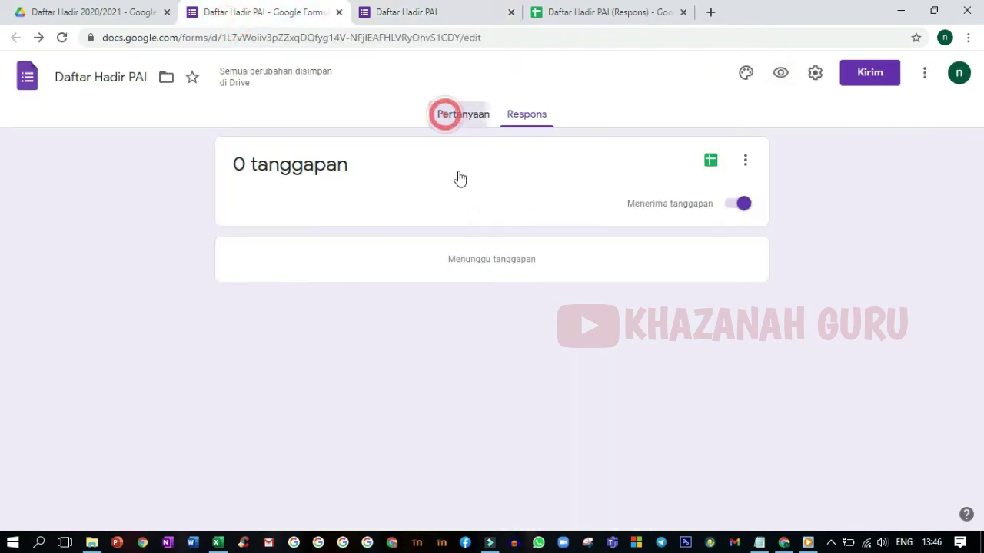
scroll(382, 433, down, 2)
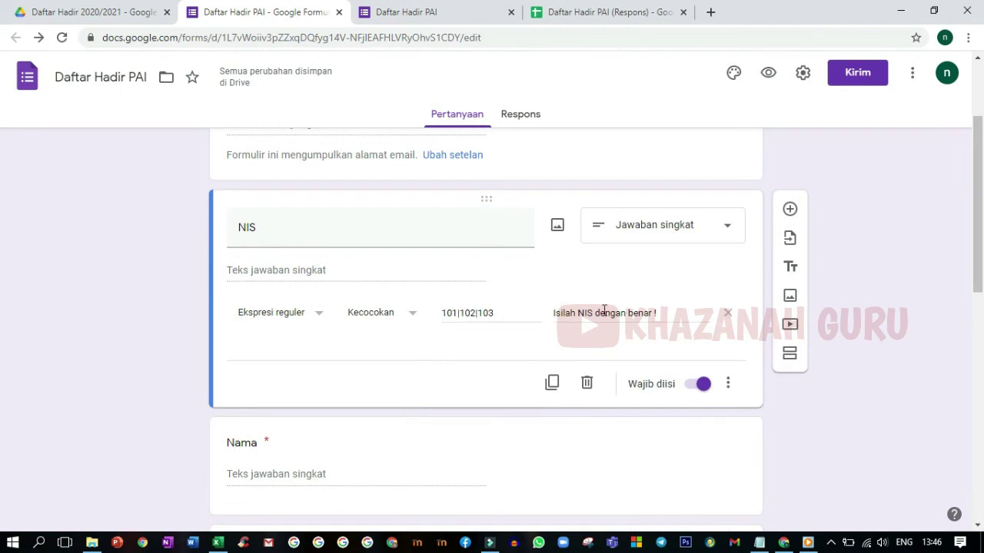
click(411, 11)
click(283, 12)
click(413, 13)
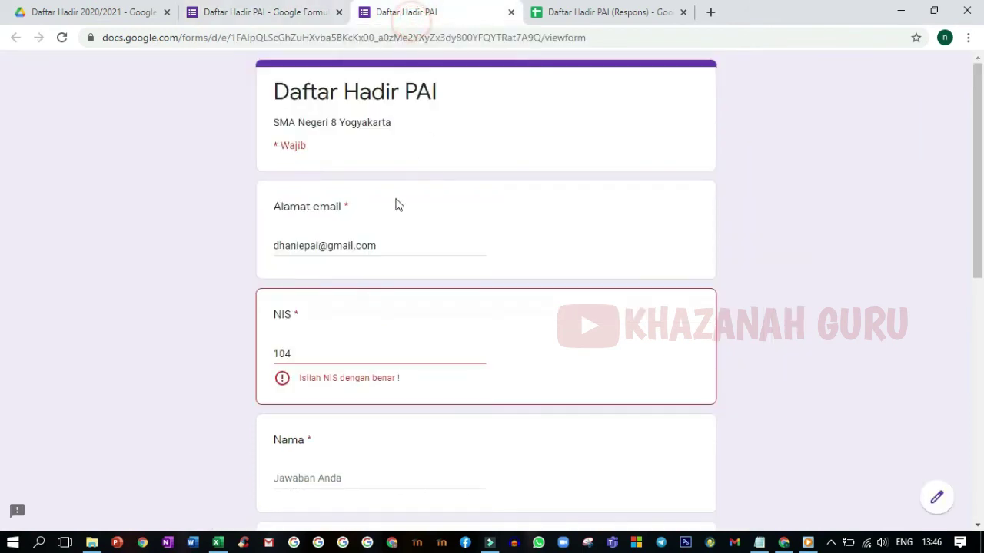
Step: Correct the NIS to 101 and enter a student name in Nama
click(297, 356)
key(BackSpace)
text(1)
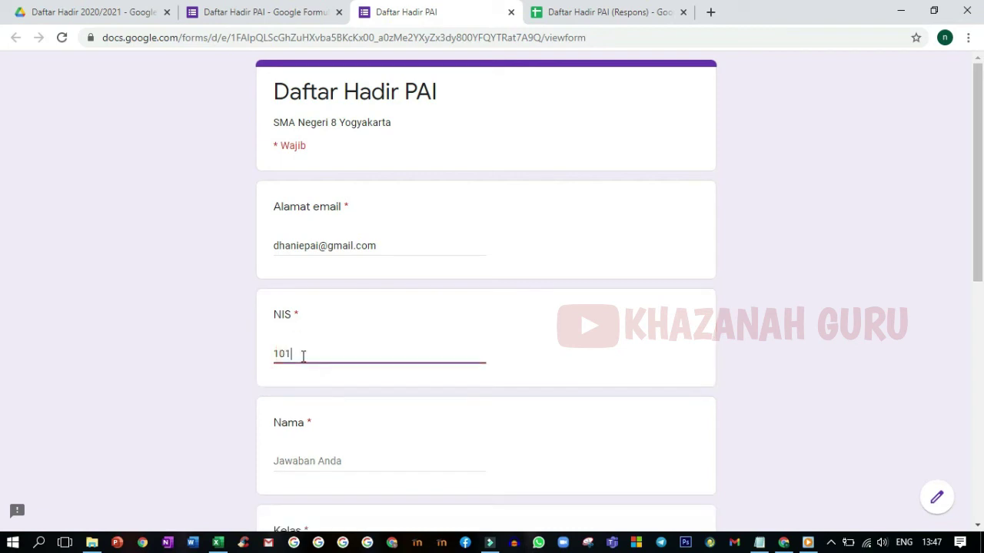
click(308, 463)
text(Ahmad)
Step: Choose class X MIPA 1 and Hadir, then submit the response
scroll(315, 452, down, 2)
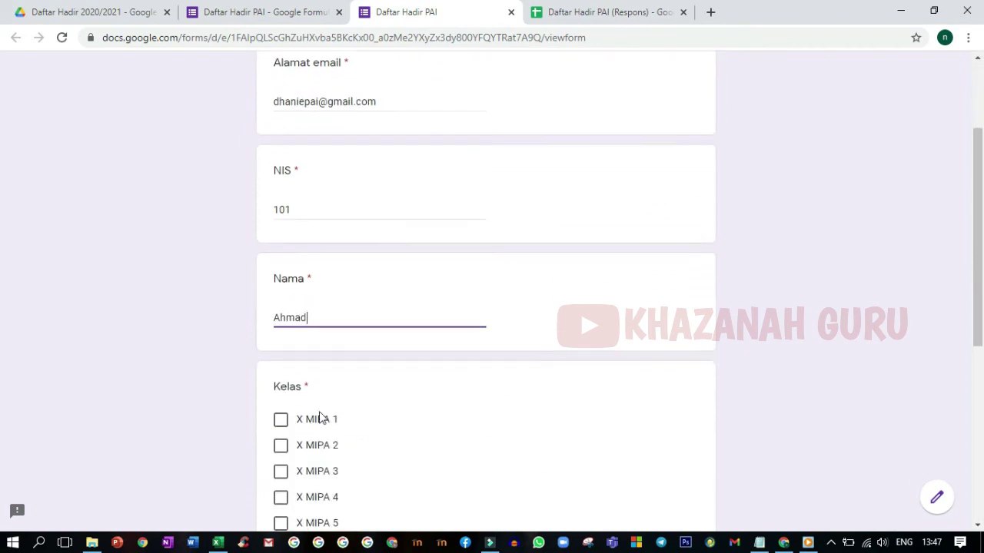
click(281, 421)
scroll(342, 406, down, 3)
scroll(343, 405, down, 1)
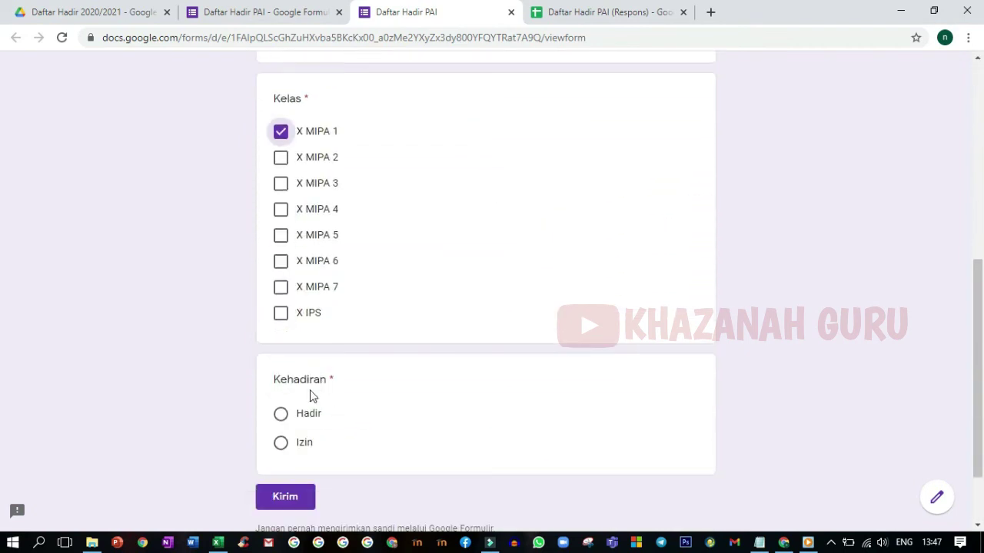
click(282, 415)
click(303, 499)
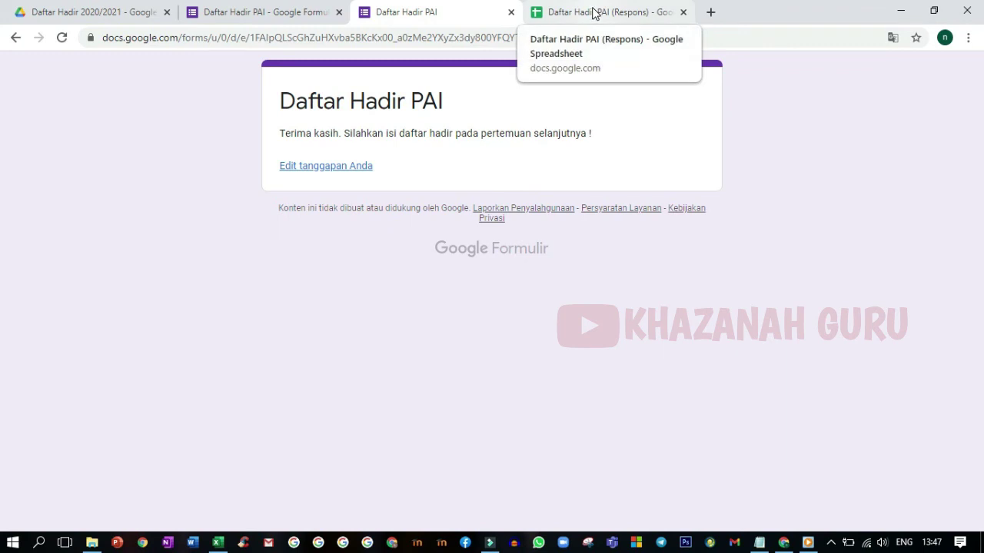
click(594, 13)
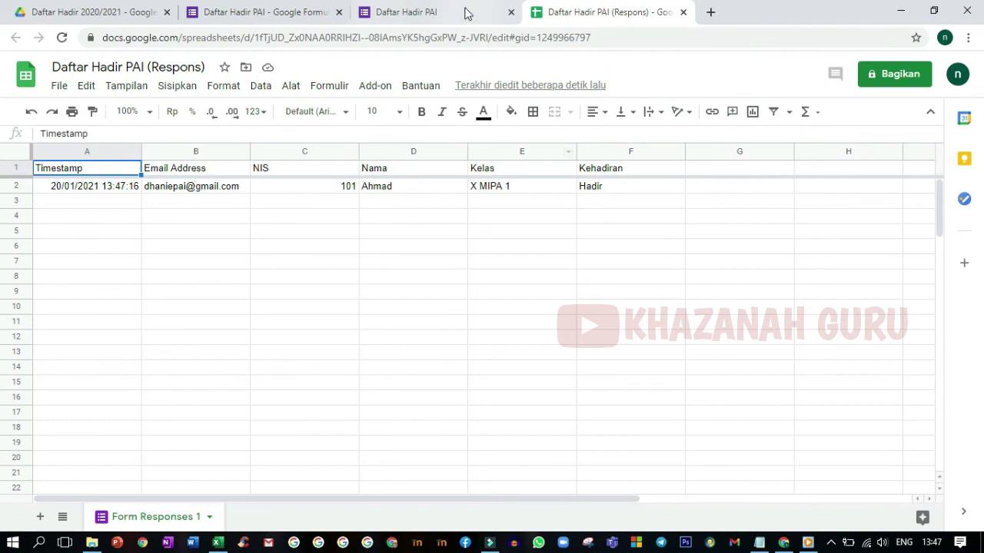
Step: Close the submitted form tab and open a fresh preview of Daftar Hadir PAI
click(428, 11)
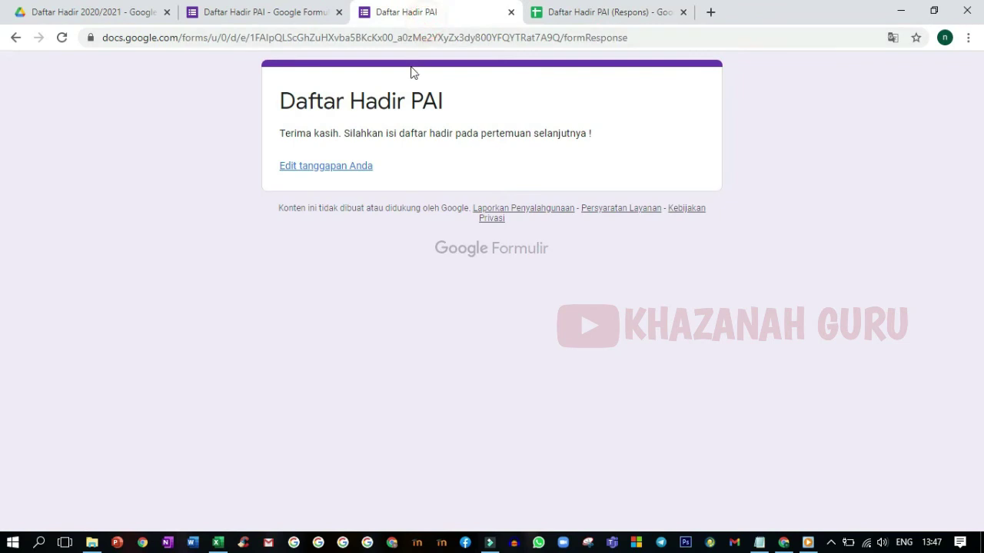
click(511, 12)
click(294, 9)
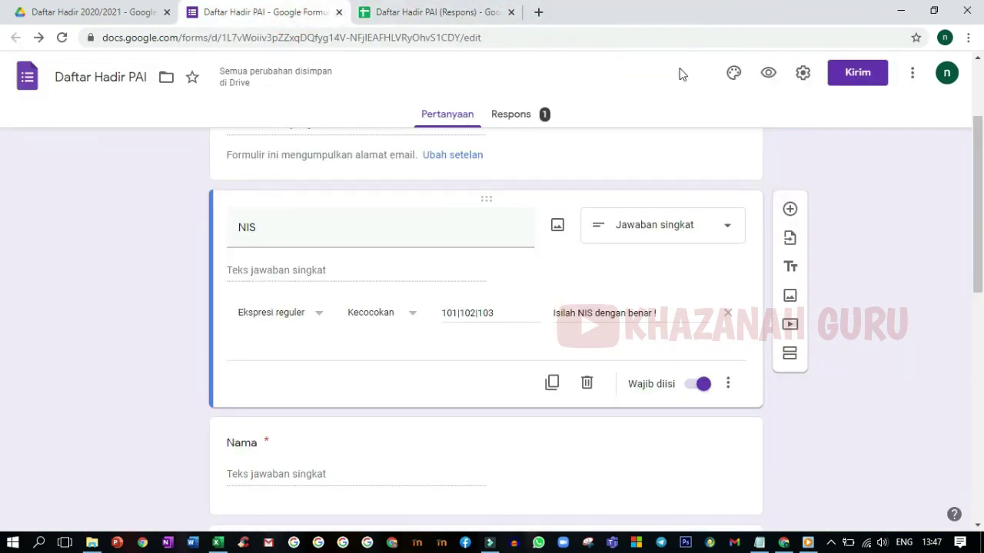
click(767, 76)
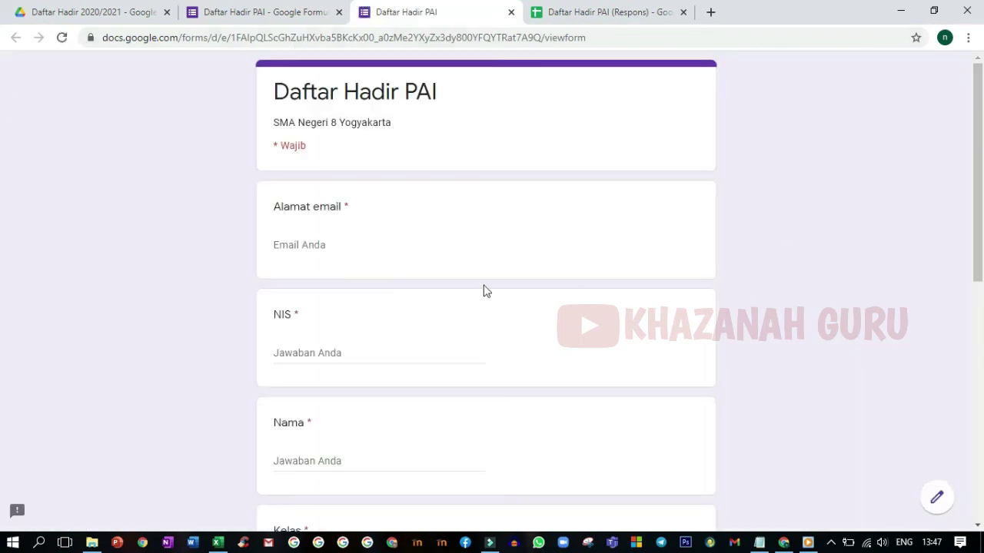
Step: Enter the respondent's email and NIS 103, checking it against the Excel student list
click(303, 243)
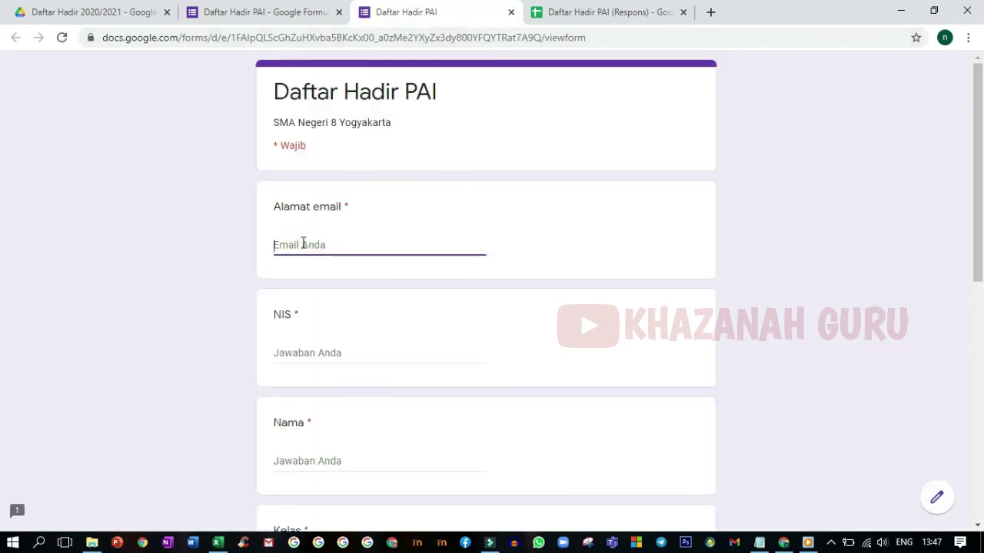
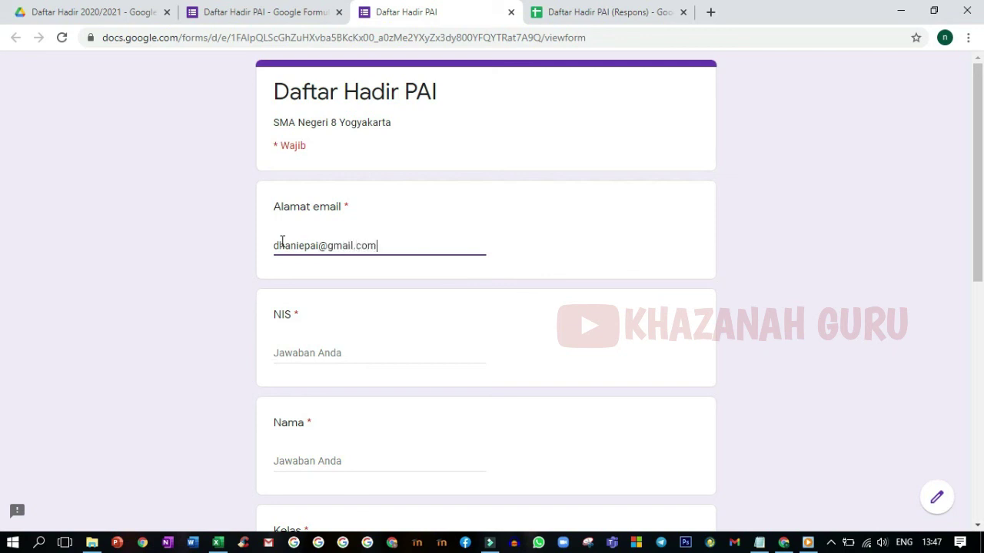
key(Tab)
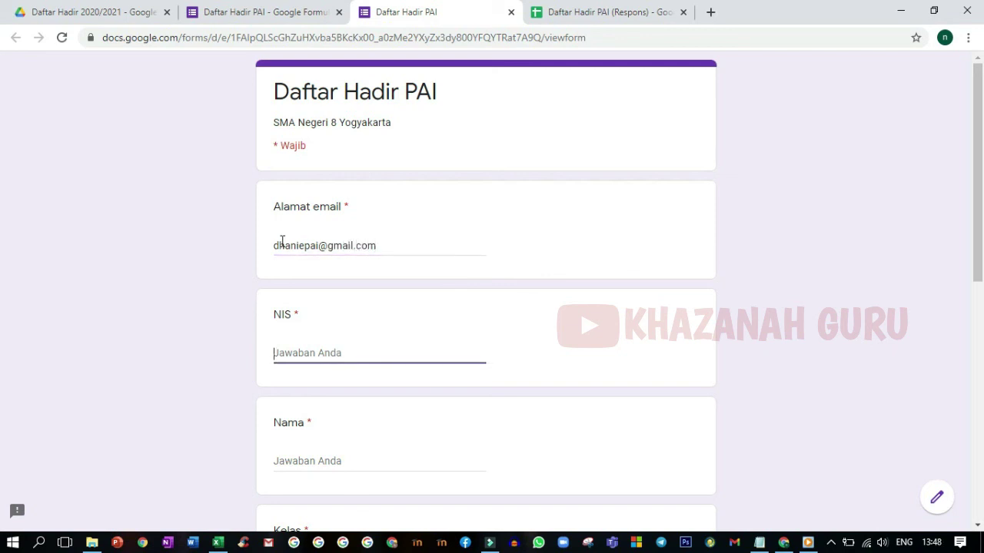
text(10)
click(332, 389)
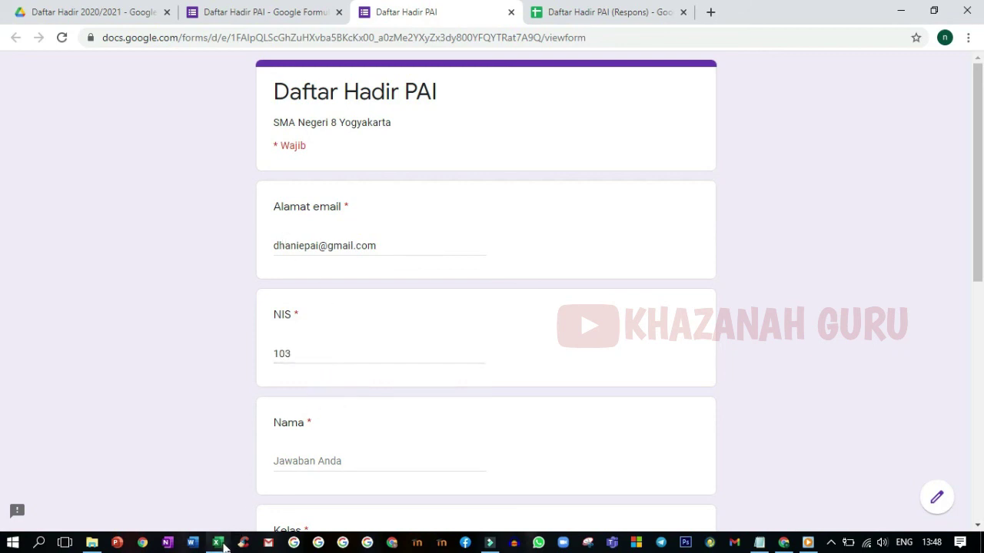
click(218, 542)
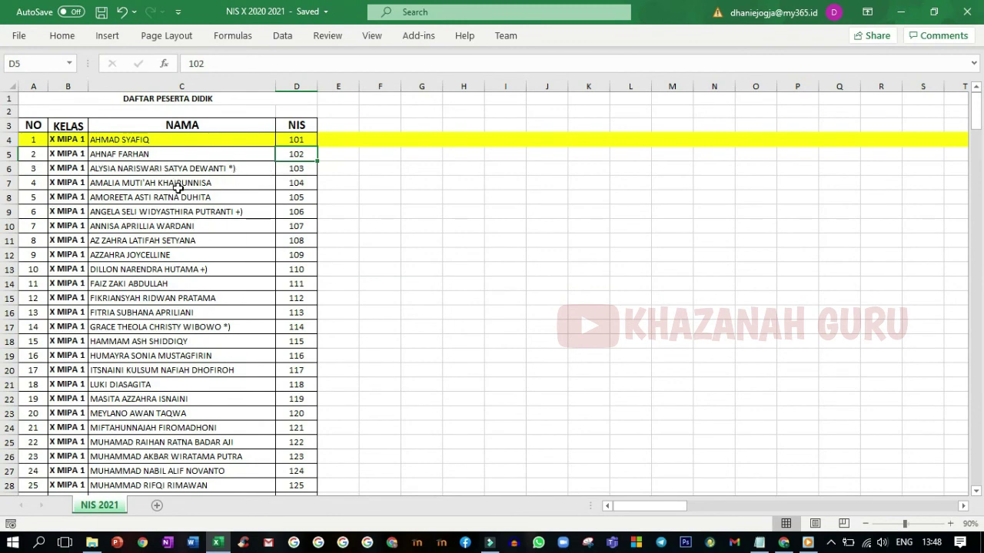
click(217, 543)
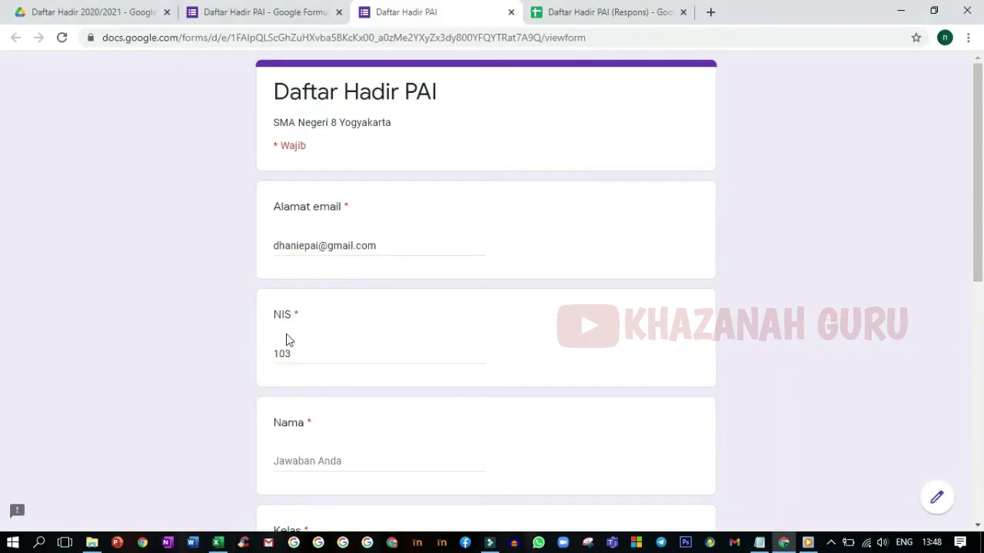
Step: Submit a response with name 'A', class X MIPA 1 and Izin, then view the responses sheet
scroll(298, 422, down, 1)
click(292, 388)
text(Alisy)
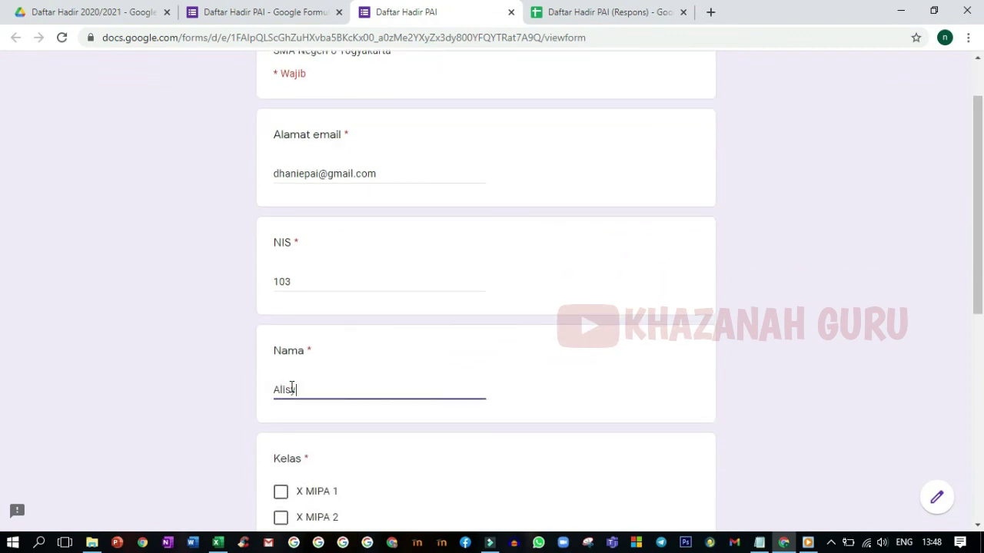
scroll(311, 389, down, 2)
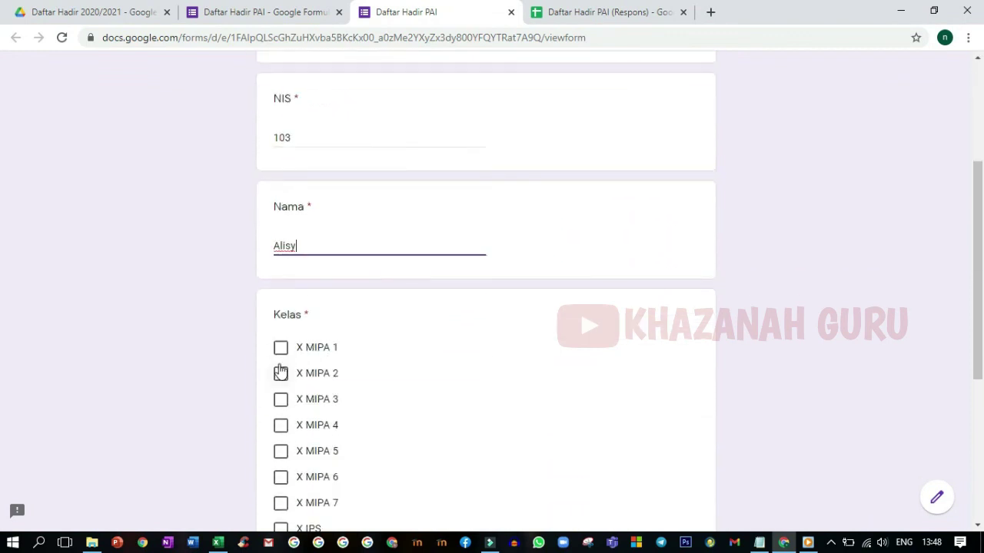
click(280, 349)
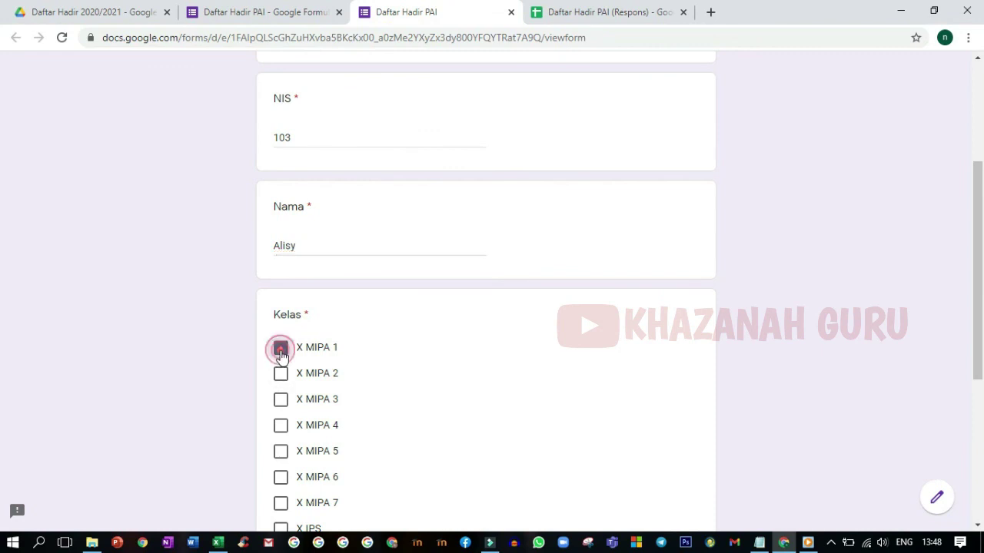
scroll(292, 394, down, 4)
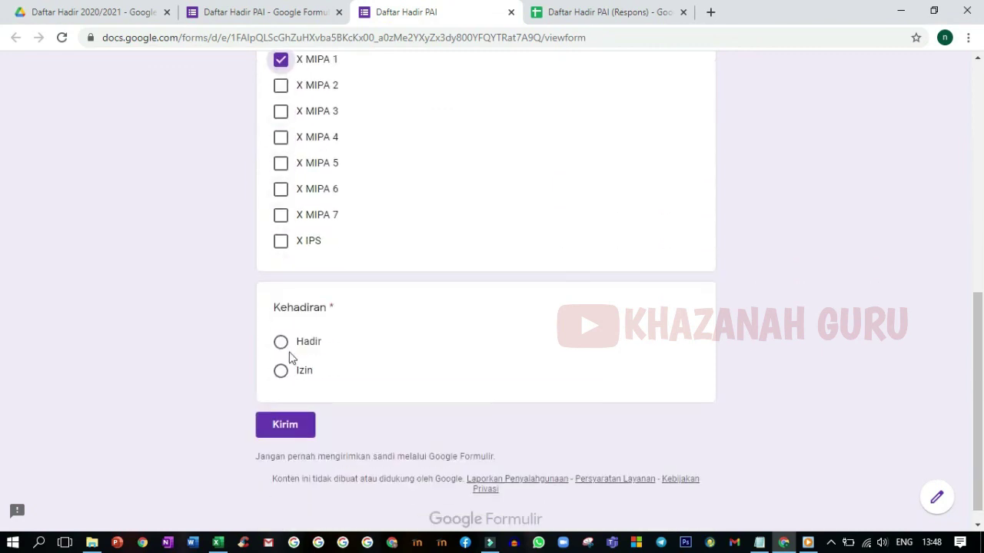
click(281, 371)
click(288, 427)
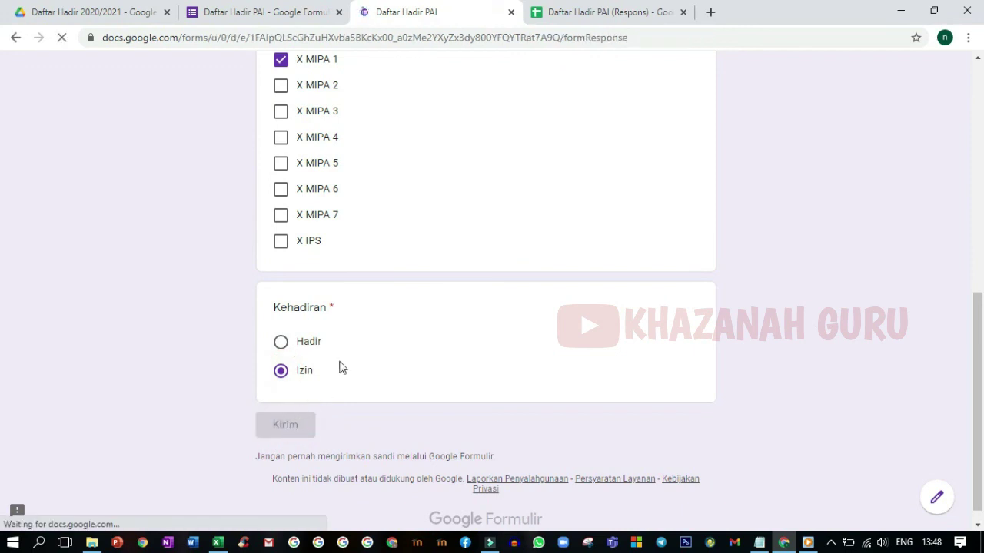
click(558, 11)
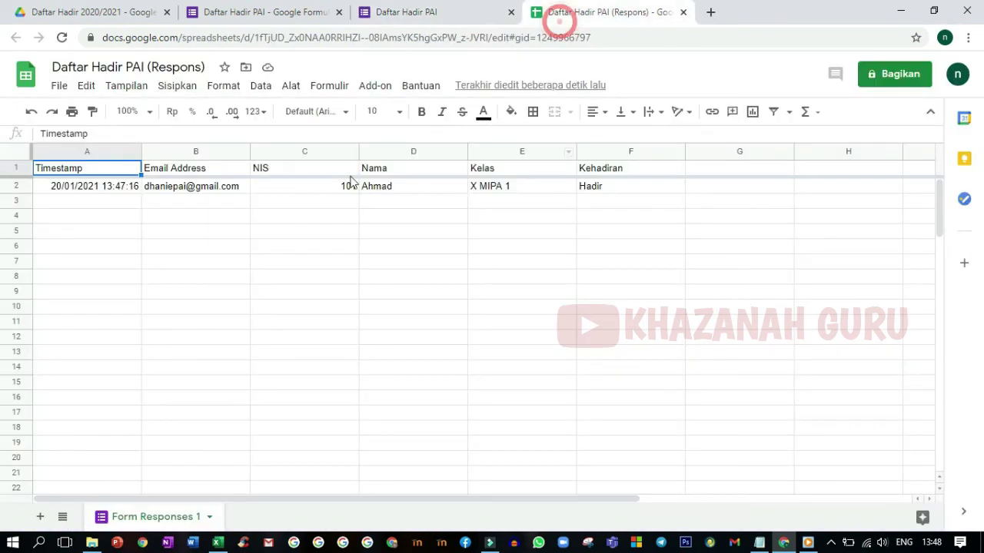